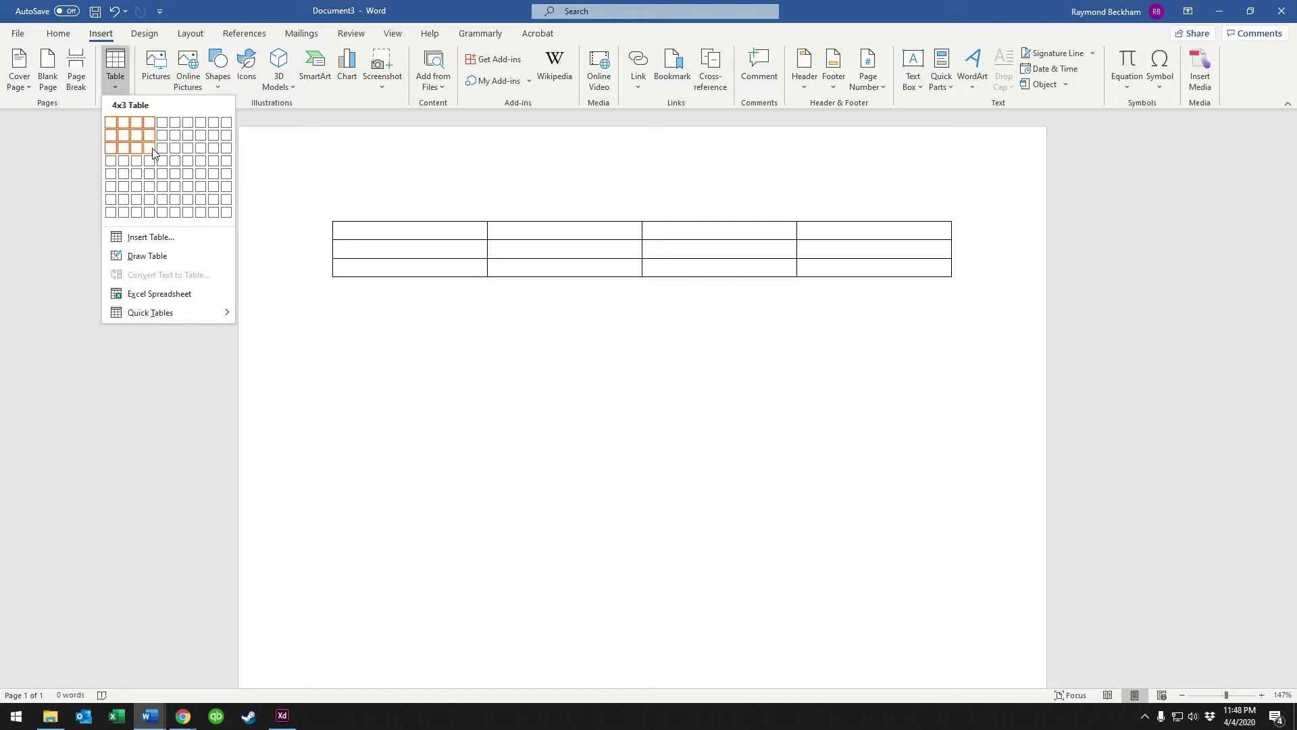
Insert a 4x4 table and apply the green table style with a solid green header row and first column
left_click(150, 161)
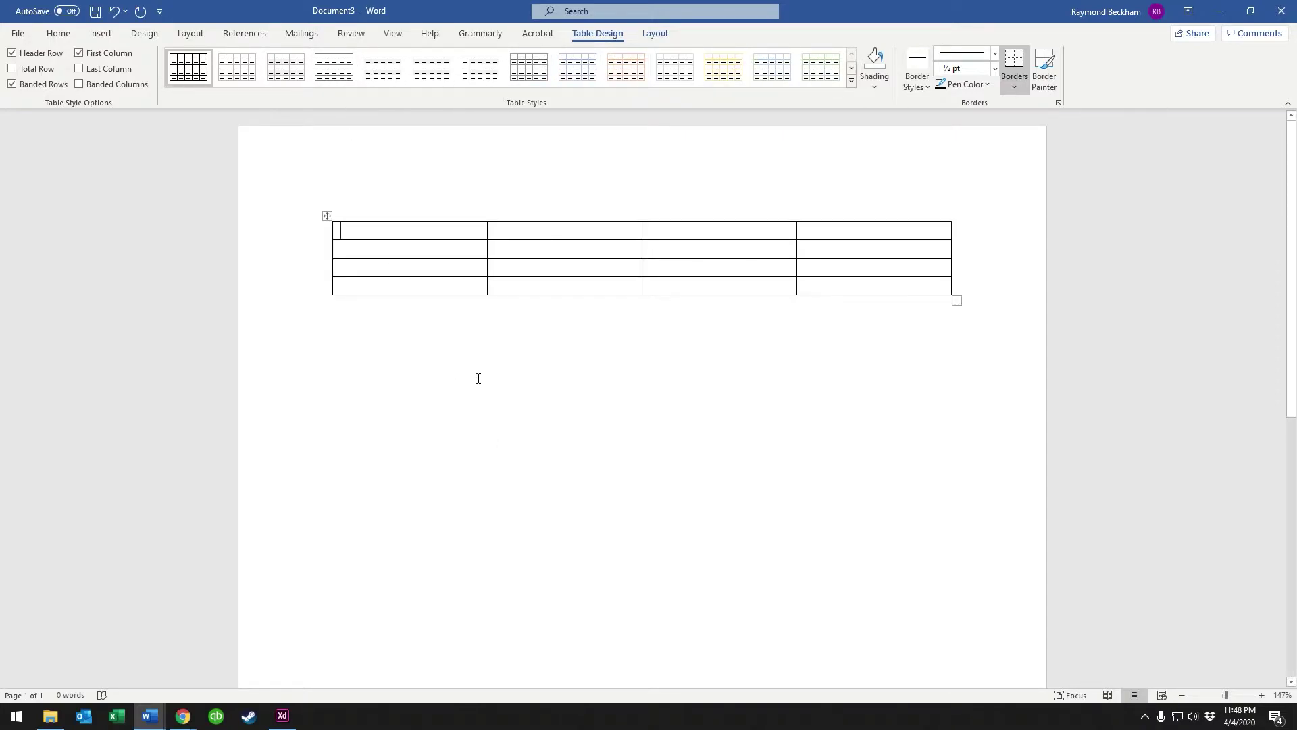
left_click(481, 405)
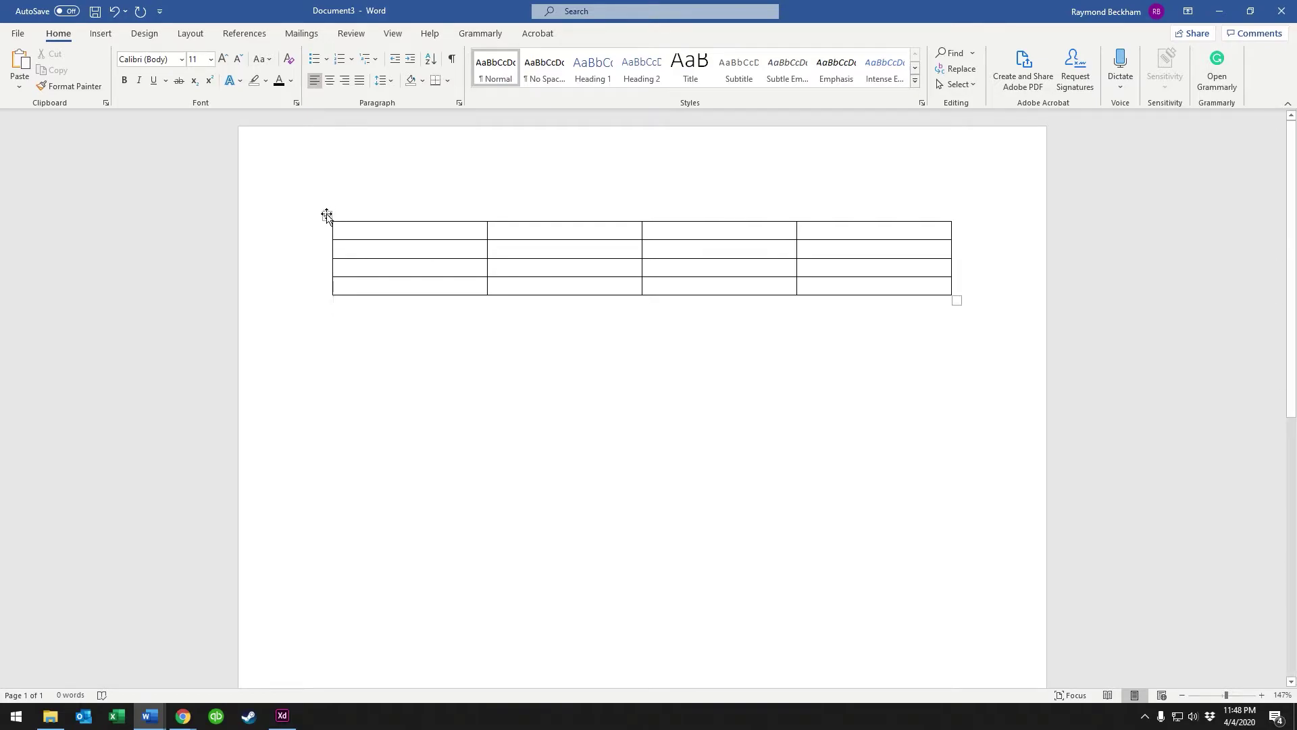
left_click(328, 215)
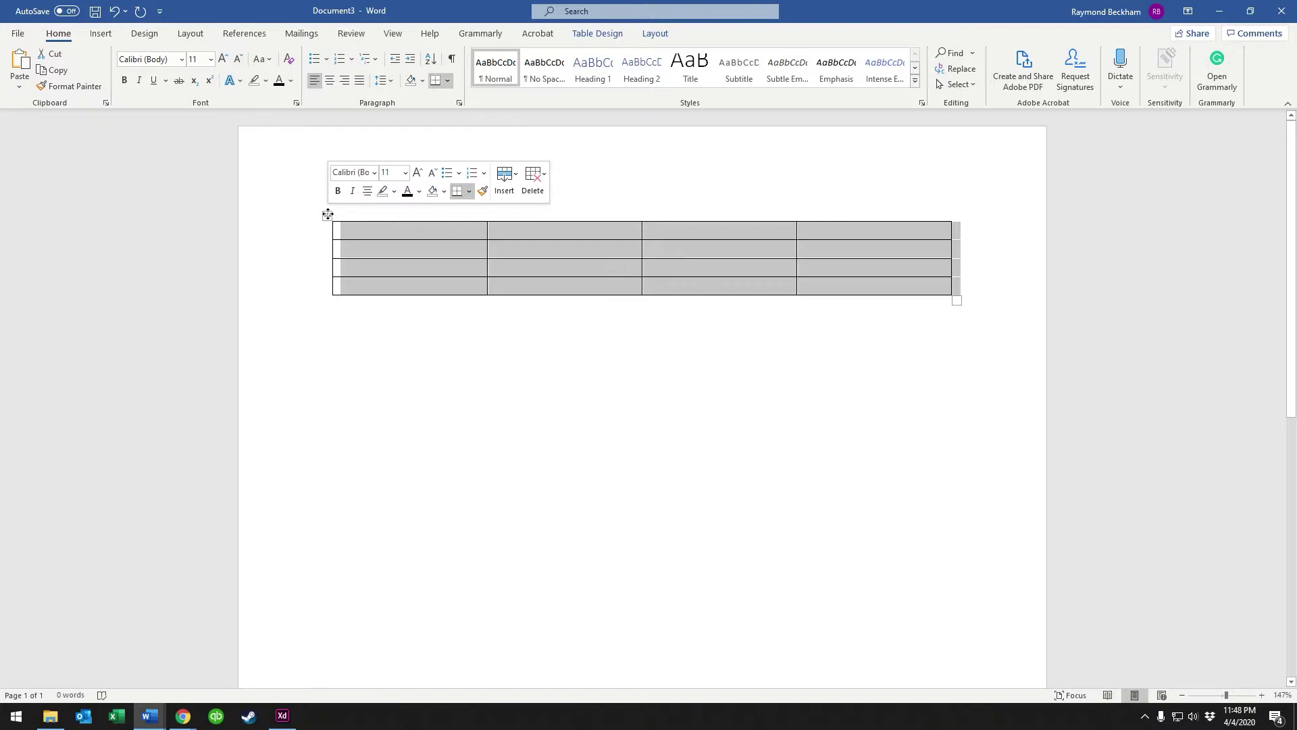
left_click(597, 33)
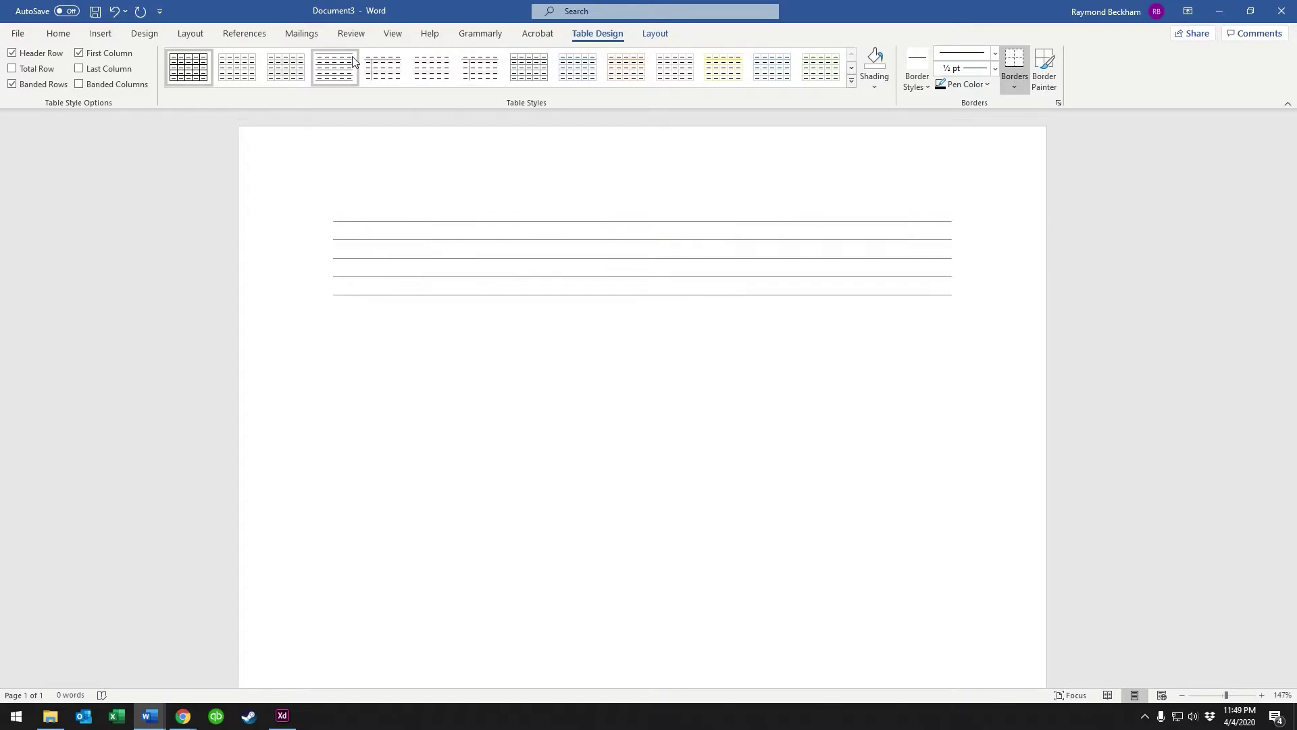
left_click(851, 68)
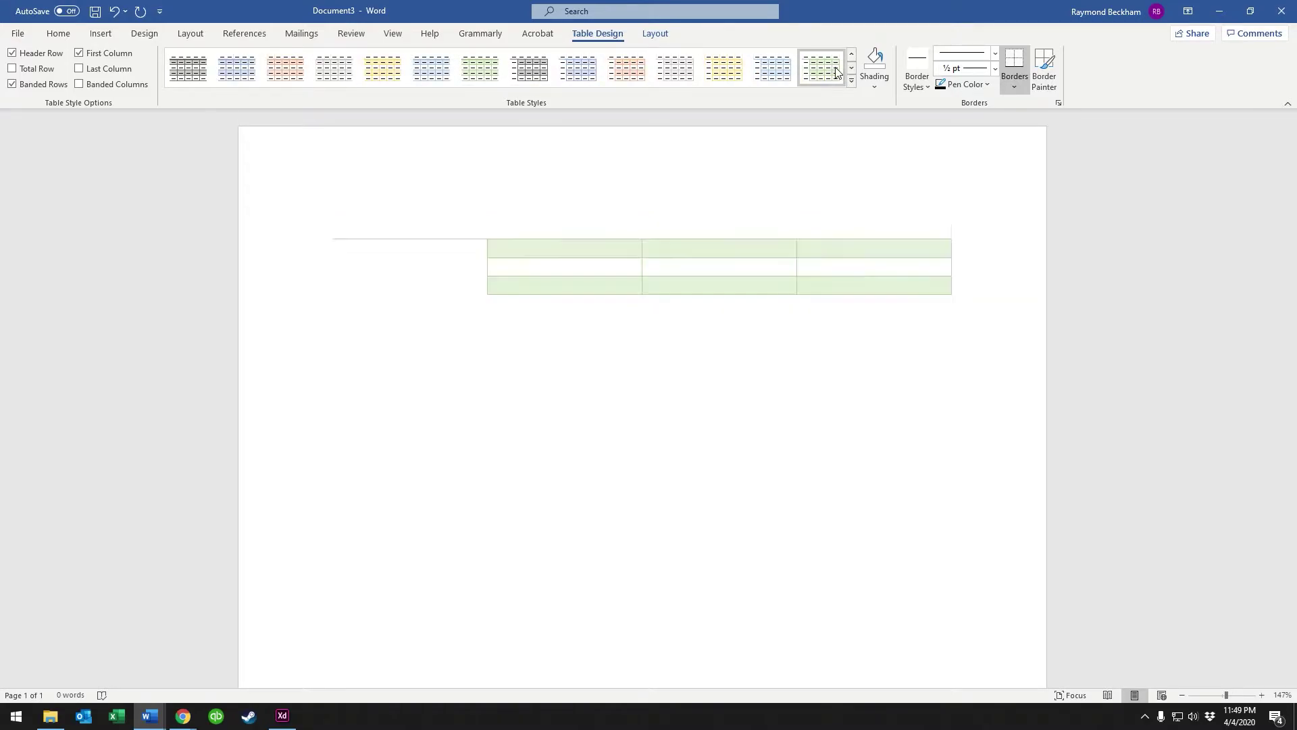
left_click(851, 68)
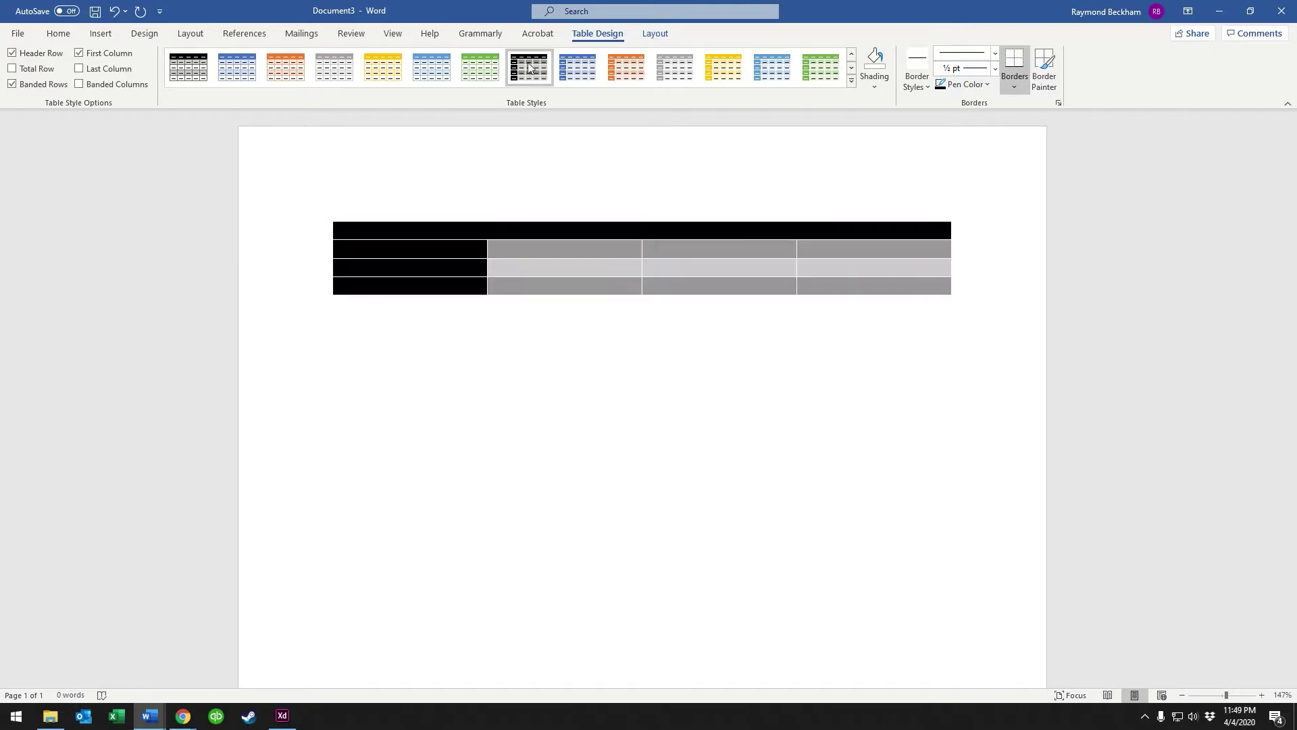
left_click(819, 79)
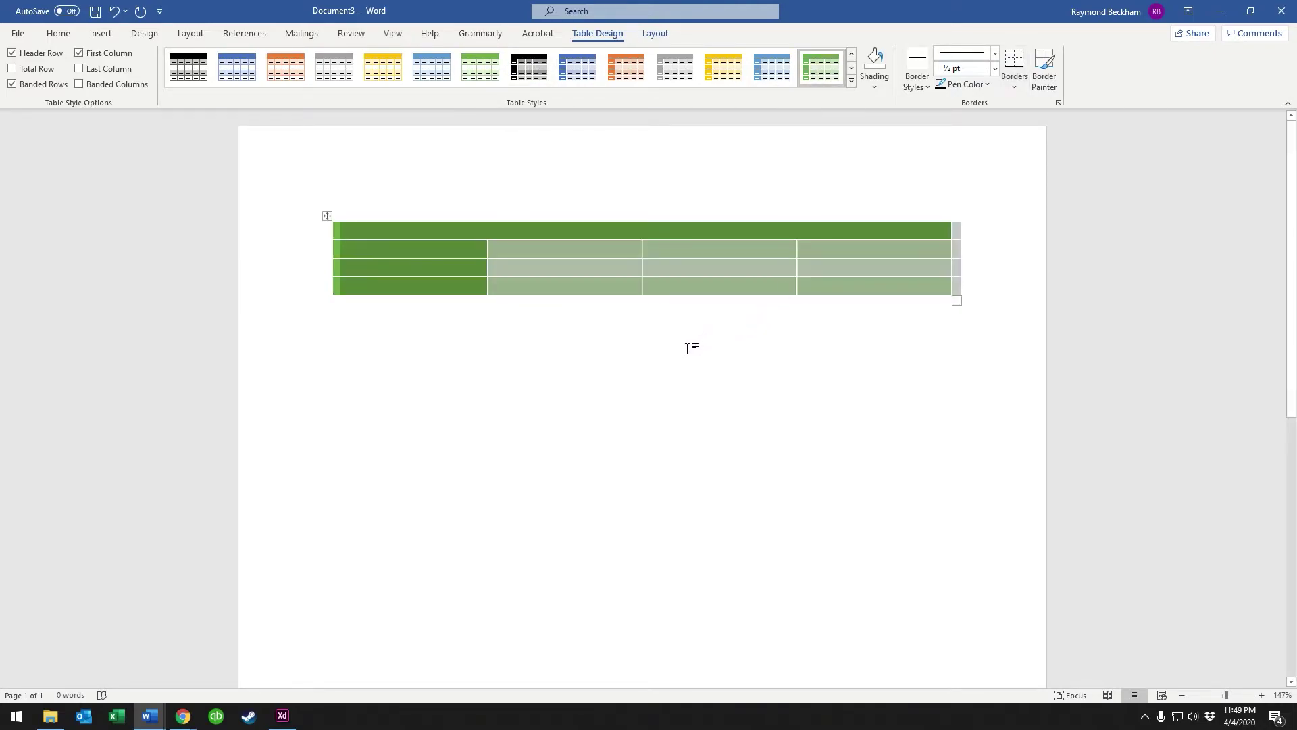
left_click(712, 359)
Enter "Movies to watch during self quarantine" as the title in the table's first cell
left_click(435, 229)
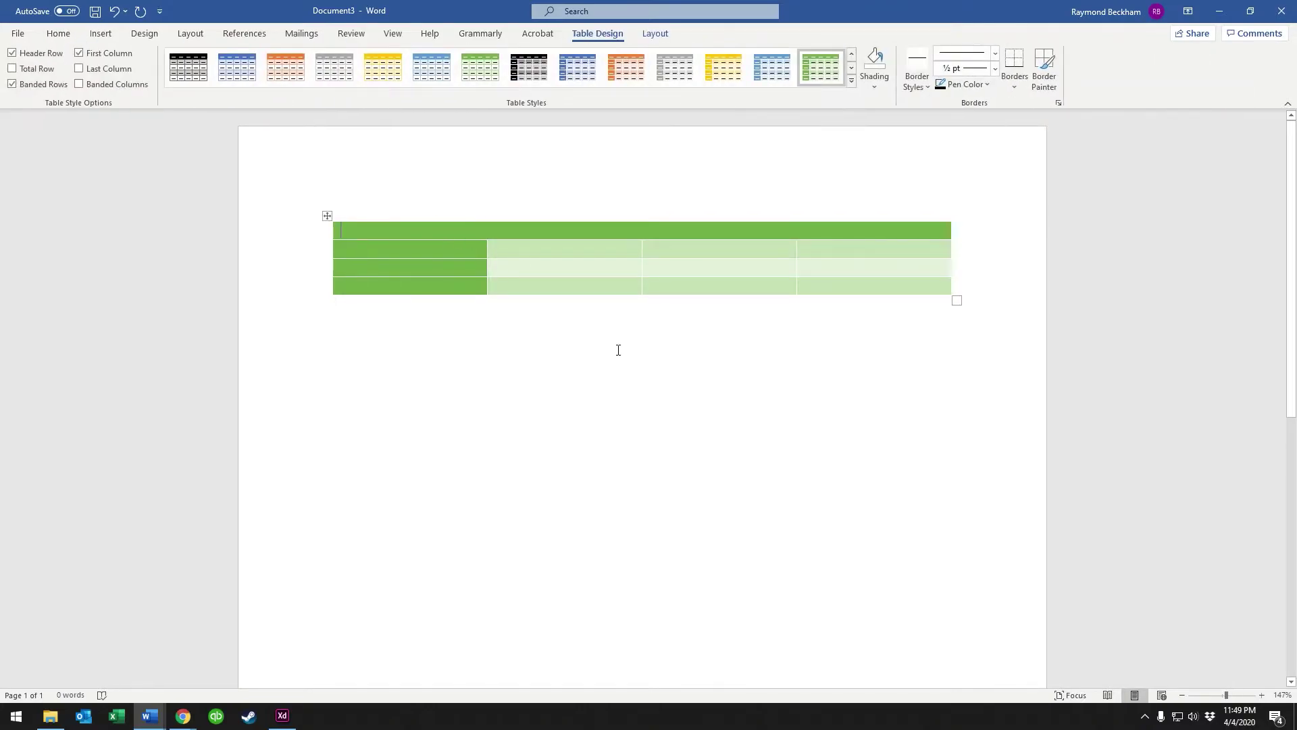
type("Mo")
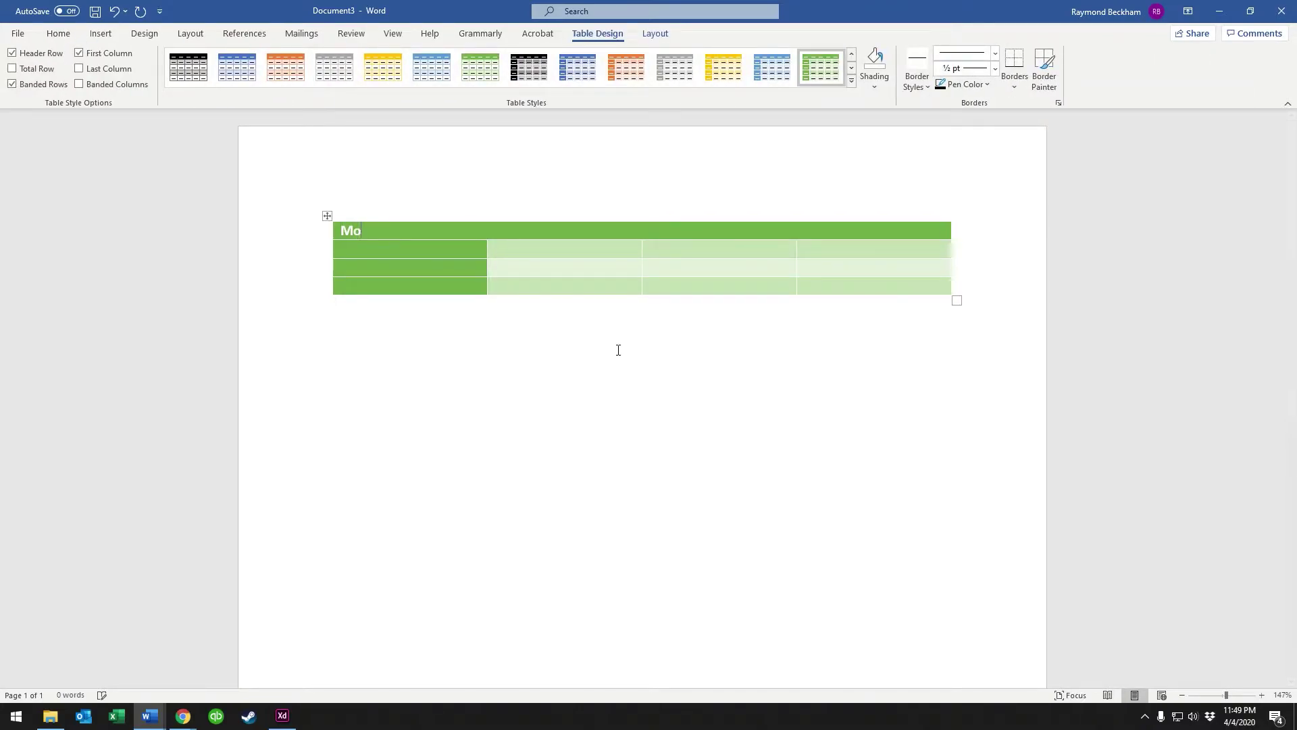
type("vies to watch during self quarantine.")
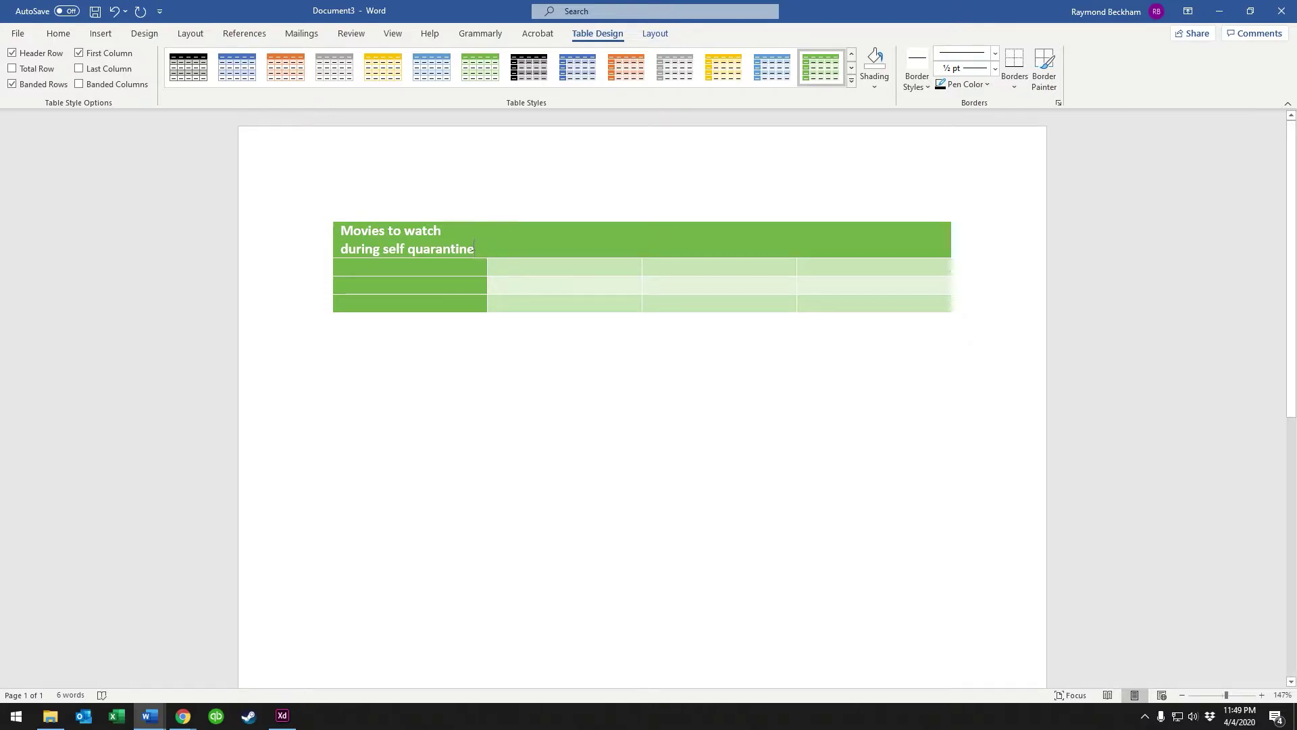
left_click_drag(475, 247, 334, 211)
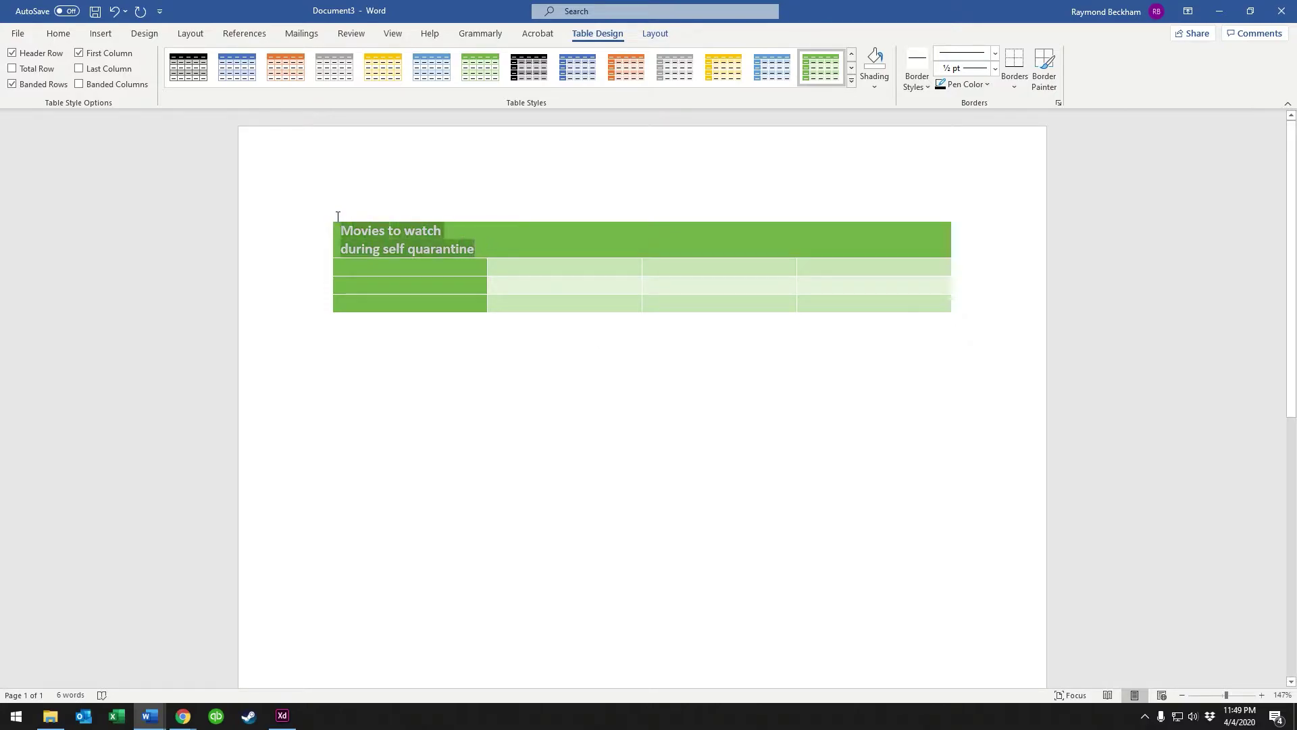
left_click(770, 378)
Fill the first column below the title with Watch Order, #1 and #2
left_click(560, 269)
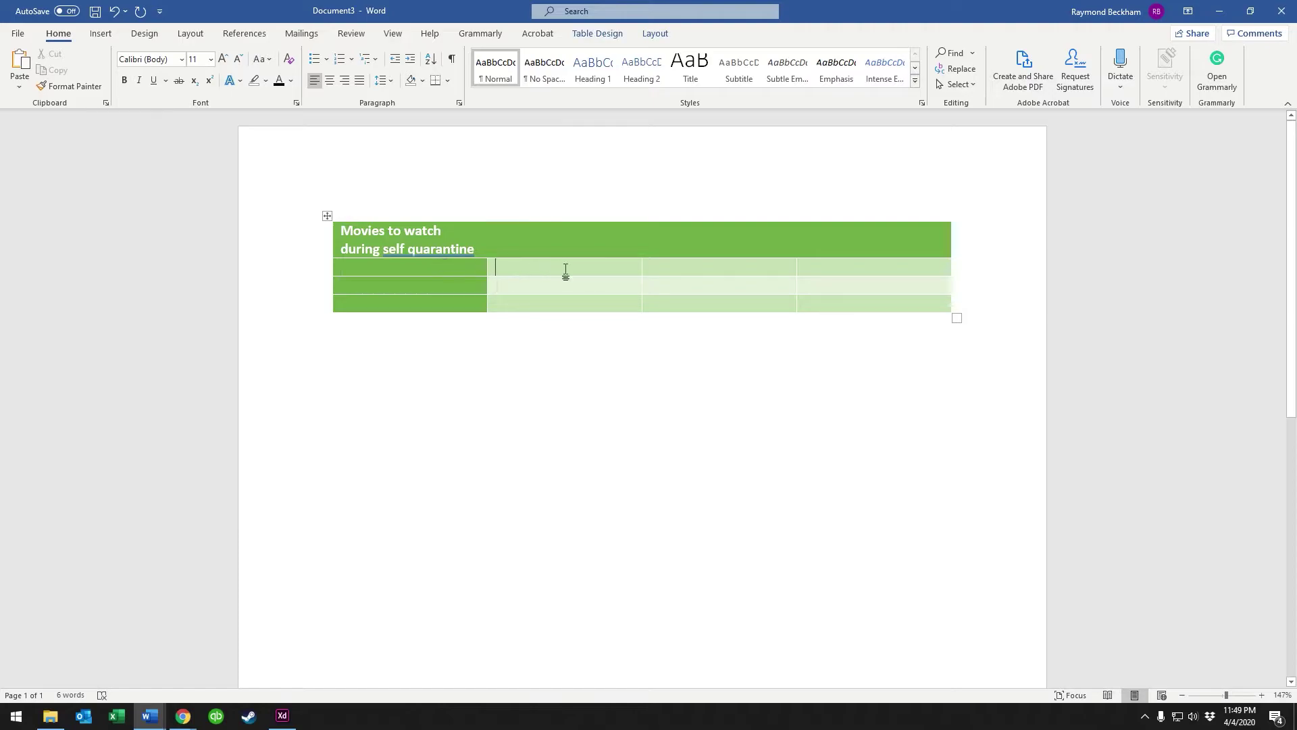
left_click(491, 268)
left_click(467, 265)
type("Watch Order")
left_click(434, 292)
type("#1")
type("#2")
left_click(518, 318)
Enter the headings Rotten Tomatoes, My Ranking and Critics Say in the row beside Watch Order
left_click(513, 265)
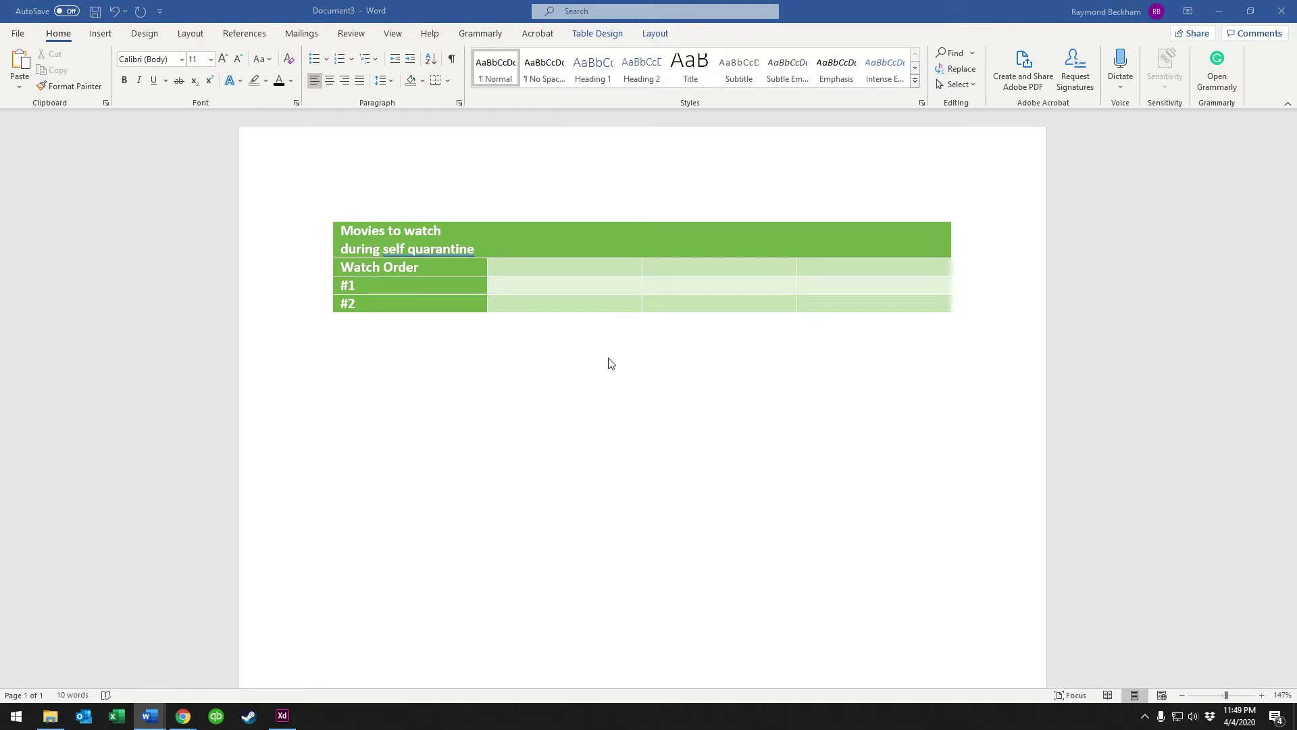
type("Rott")
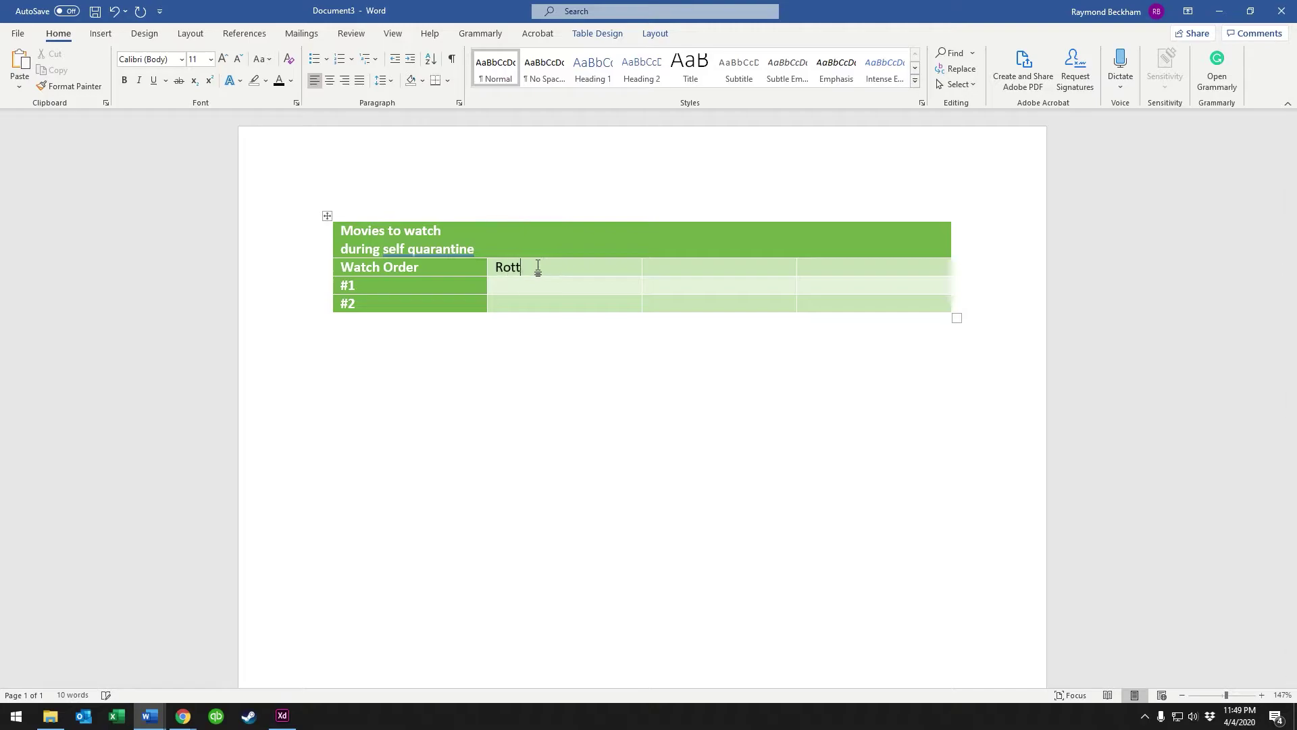
type("en Tomatoes ")
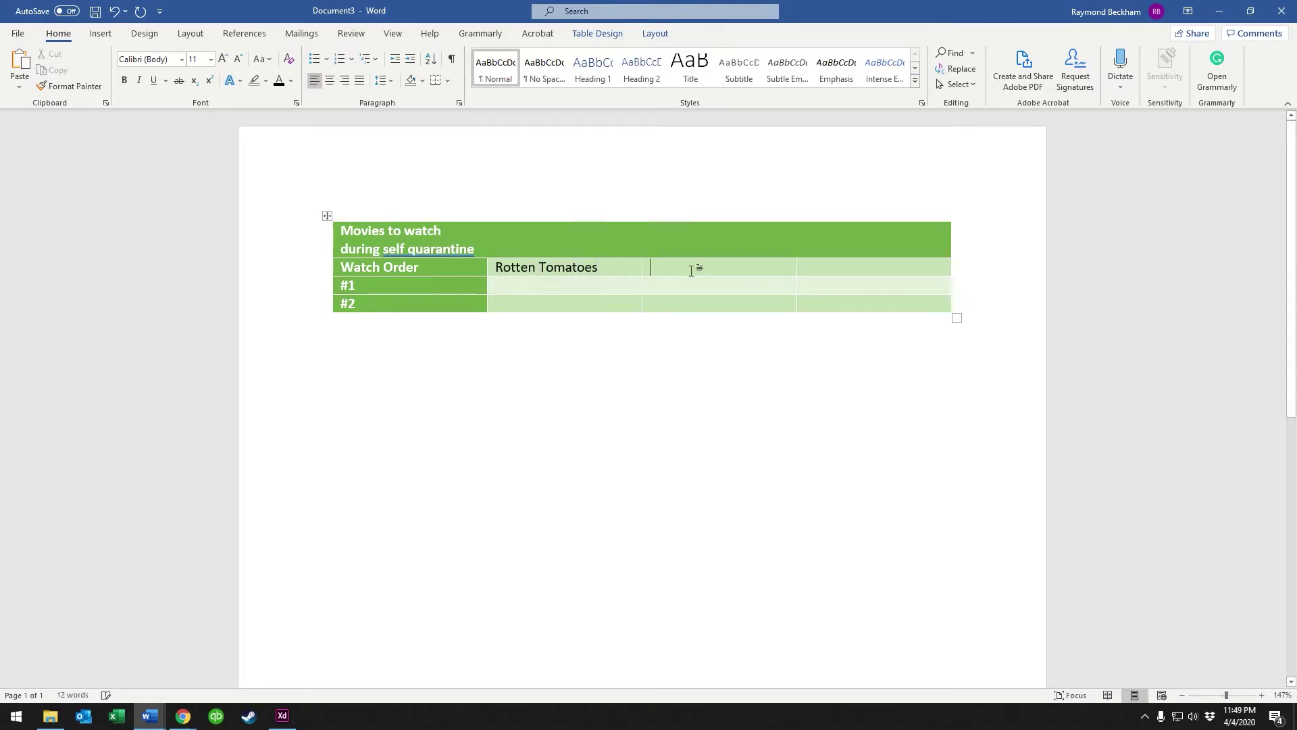
type("My Ranking")
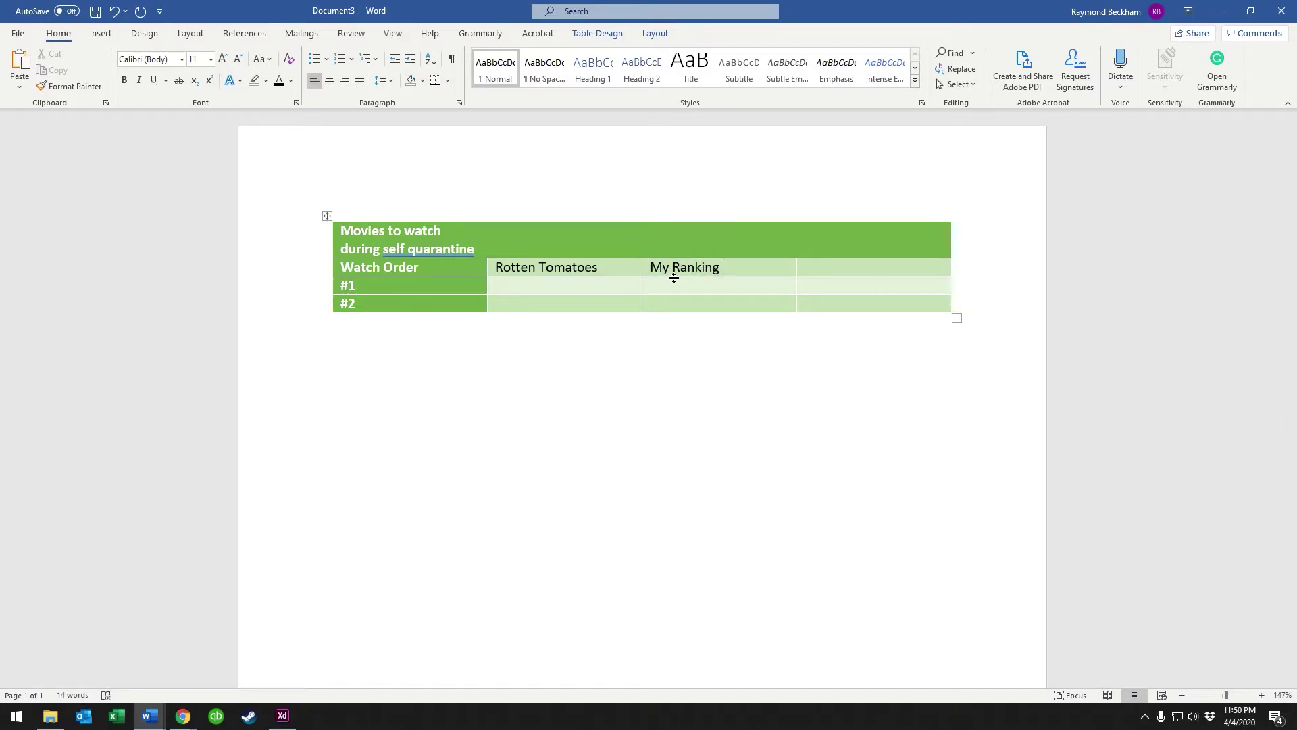
left_click(843, 270)
type("Critics Tank")
key("BackSpace")
key("BackSpace")
key("BackSpace")
key("BackSpace")
type("Say")
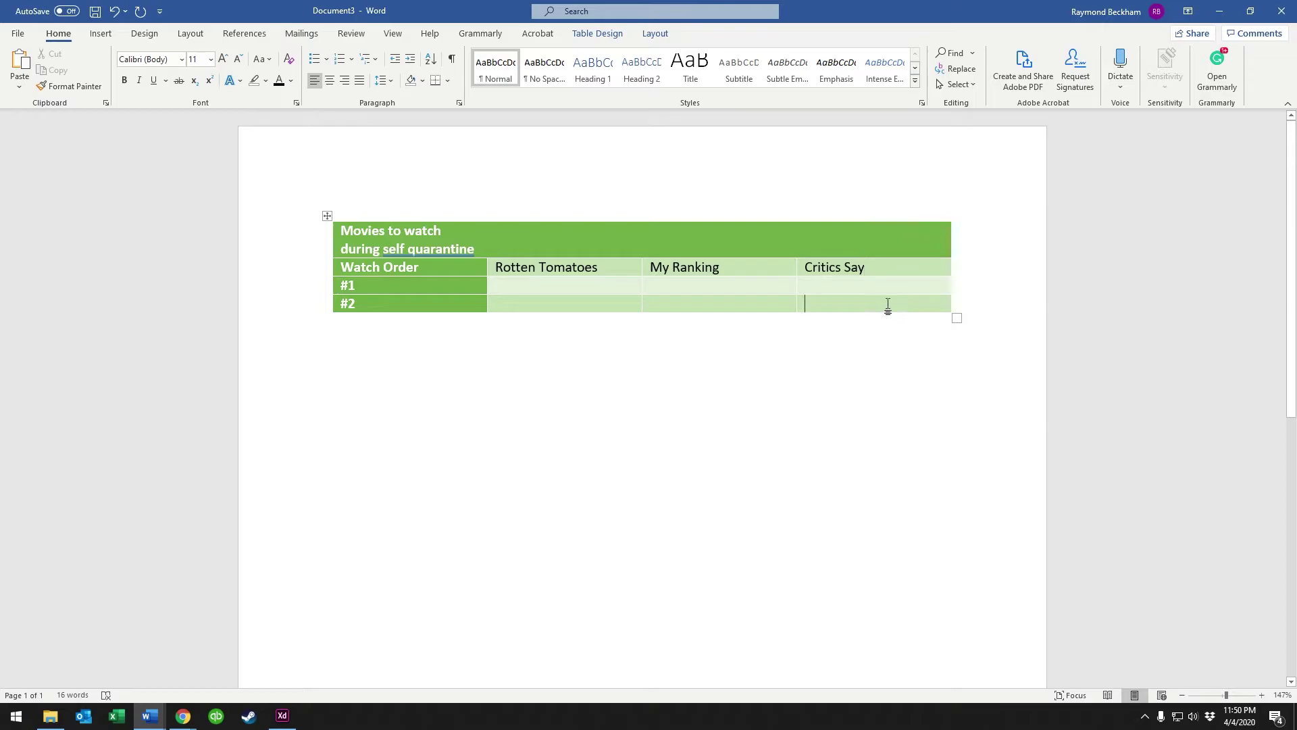
left_click_drag(885, 307, 874, 286)
left_click(865, 305)
left_click(846, 216)
left_click(853, 307)
left_click(858, 216)
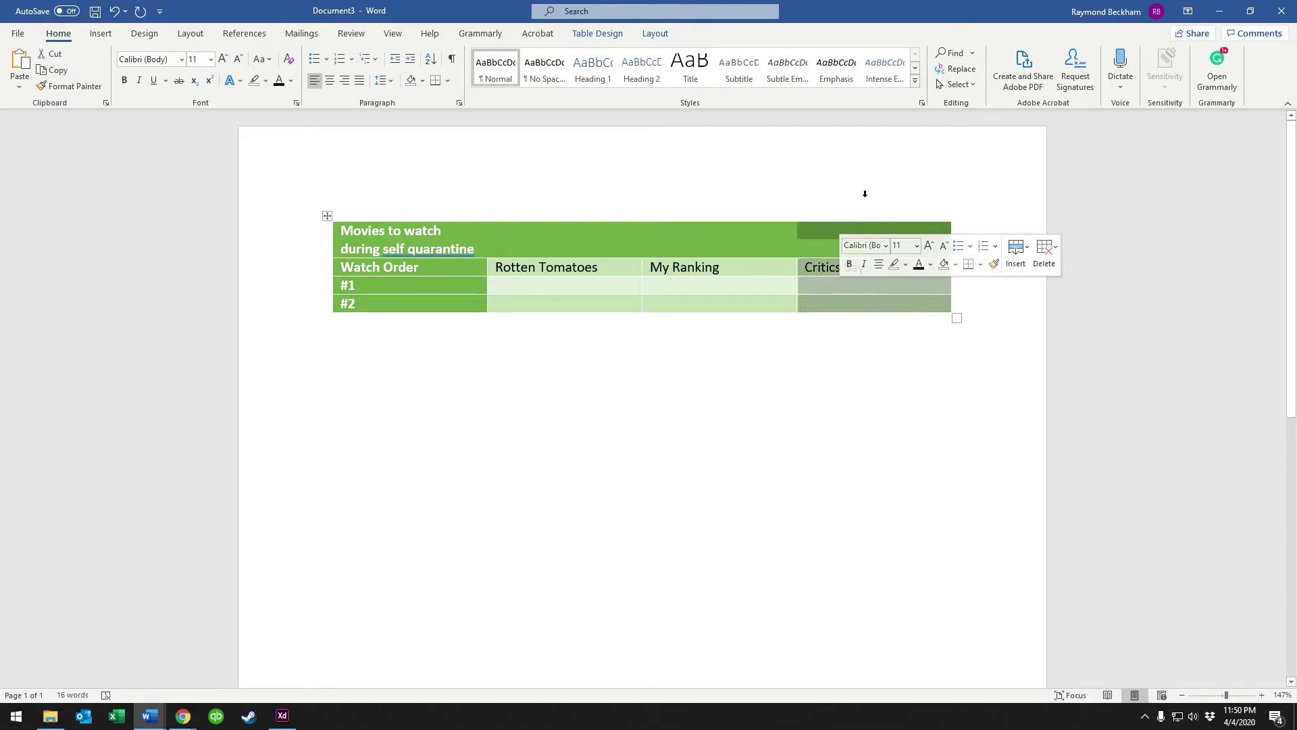
Insert a column to the right of Critics Say and head it "Child Safe?"
left_click(856, 308)
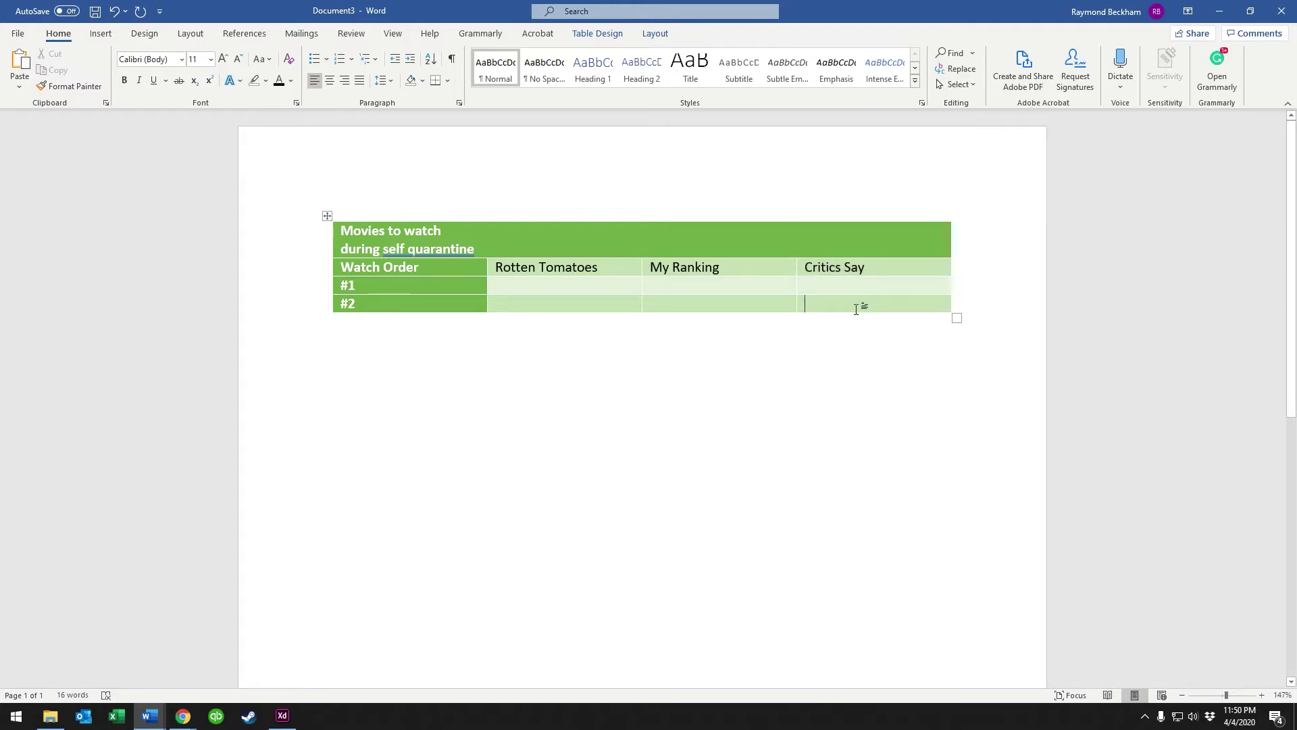
right_click(940, 302)
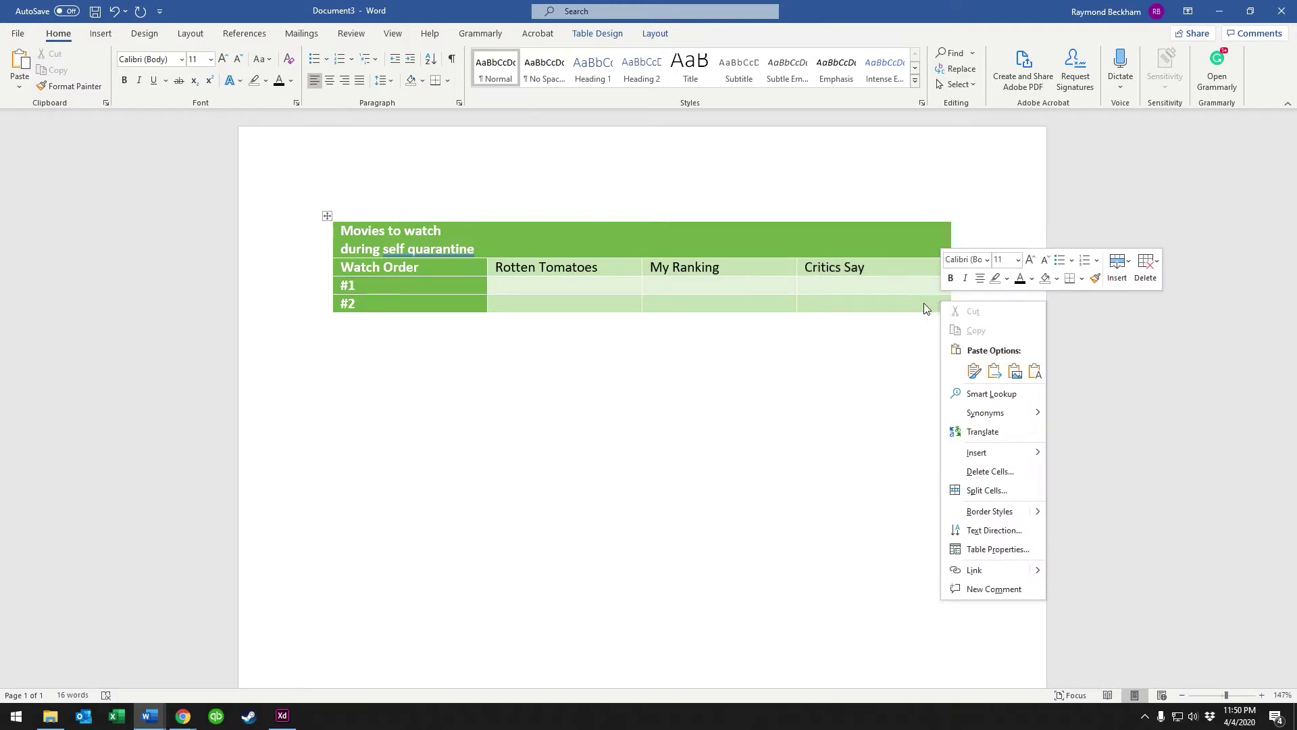
mouse_move(987, 455)
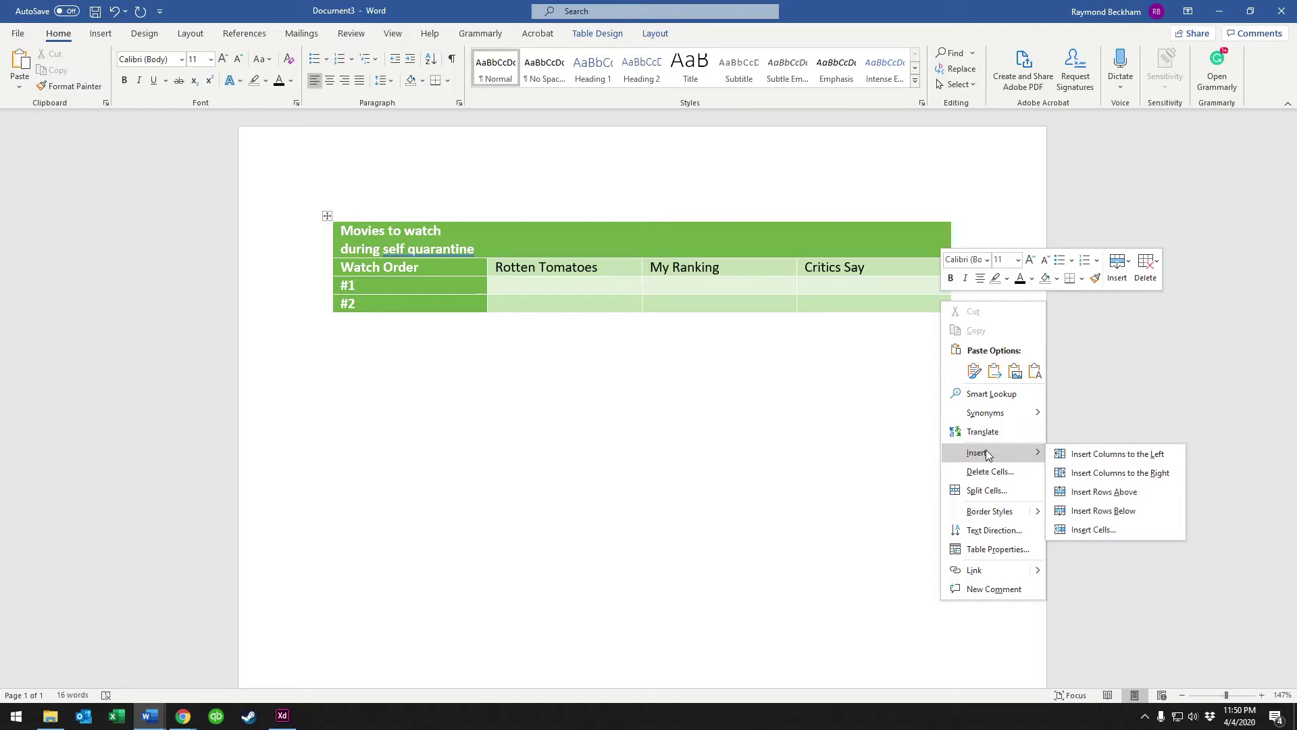
left_click(1115, 474)
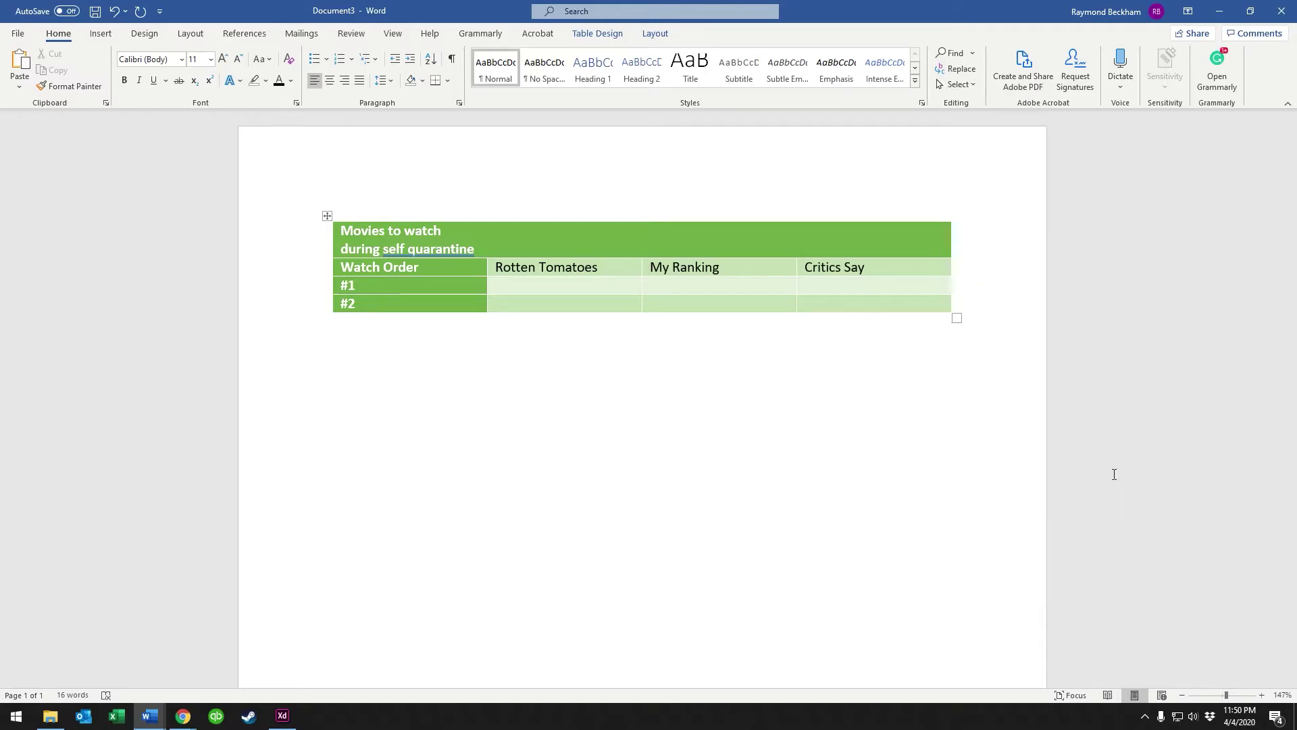
left_click(858, 279)
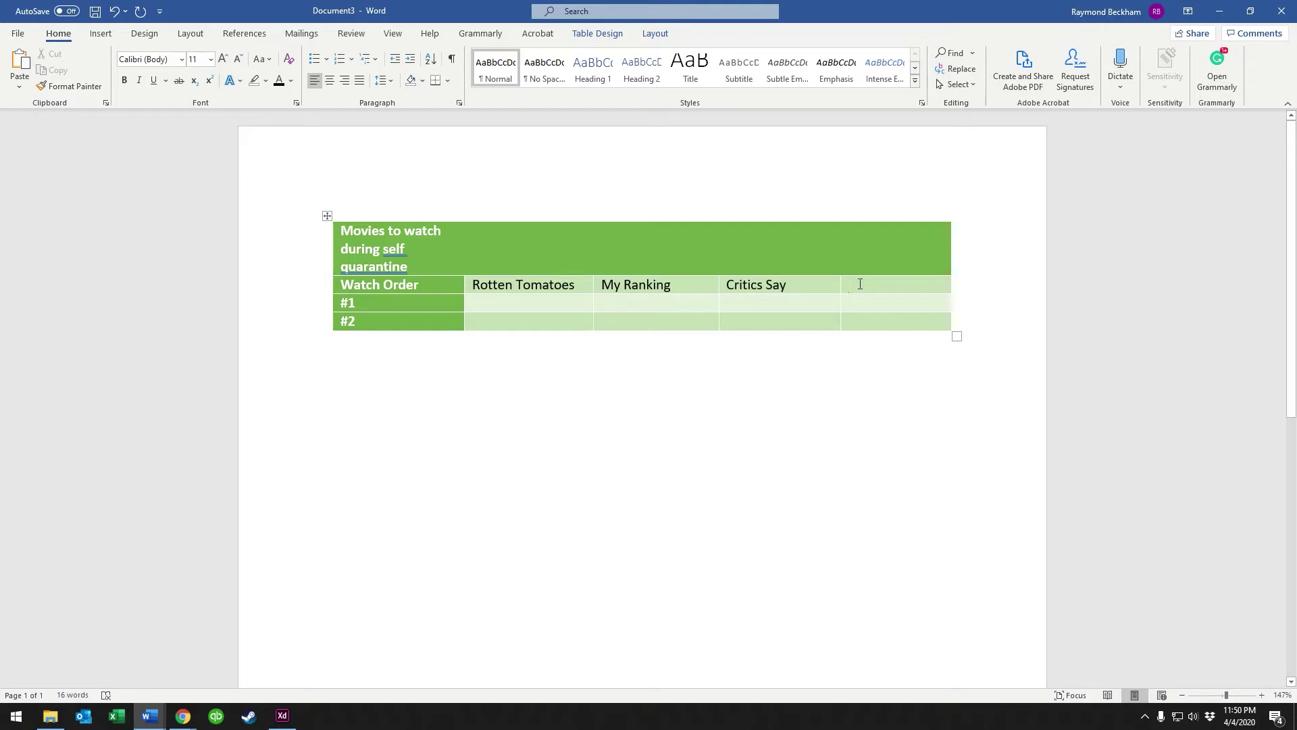
type("Child Safe?")
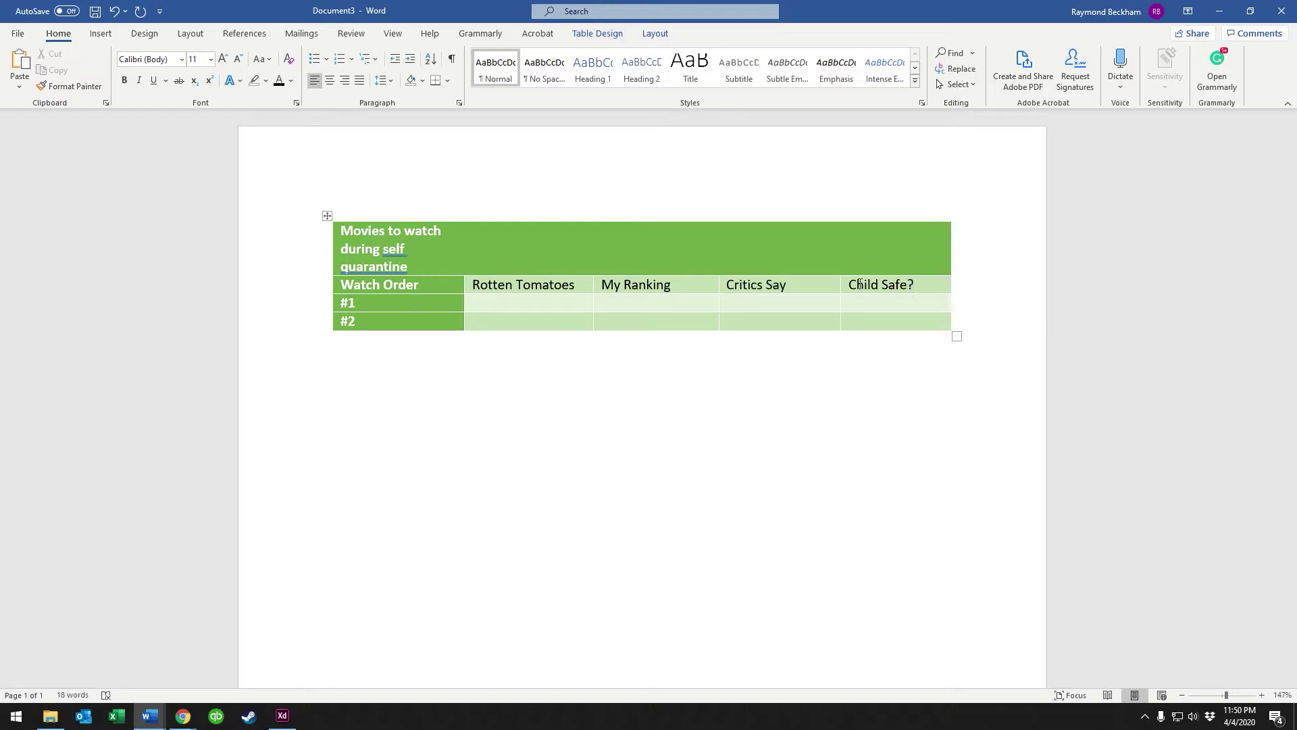
Insert another column to the right of the Child Safe? column
right_click(902, 326)
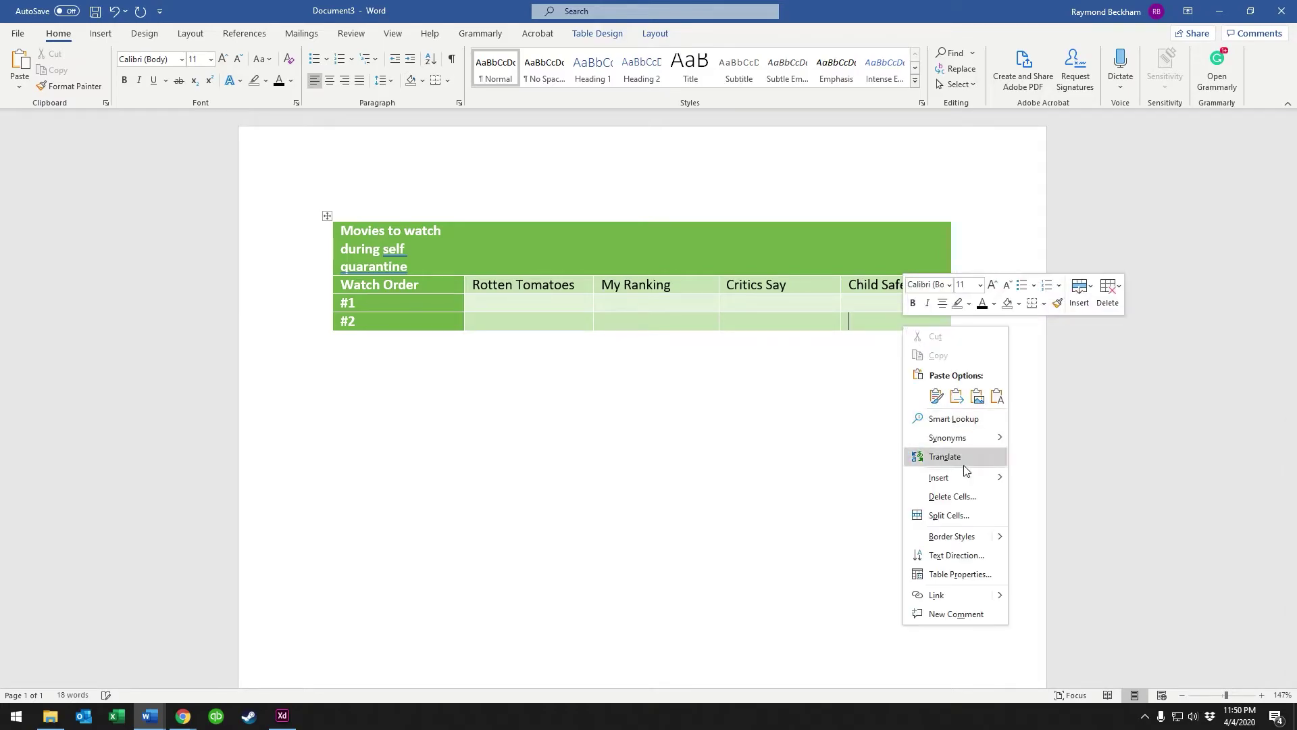
mouse_move(980, 478)
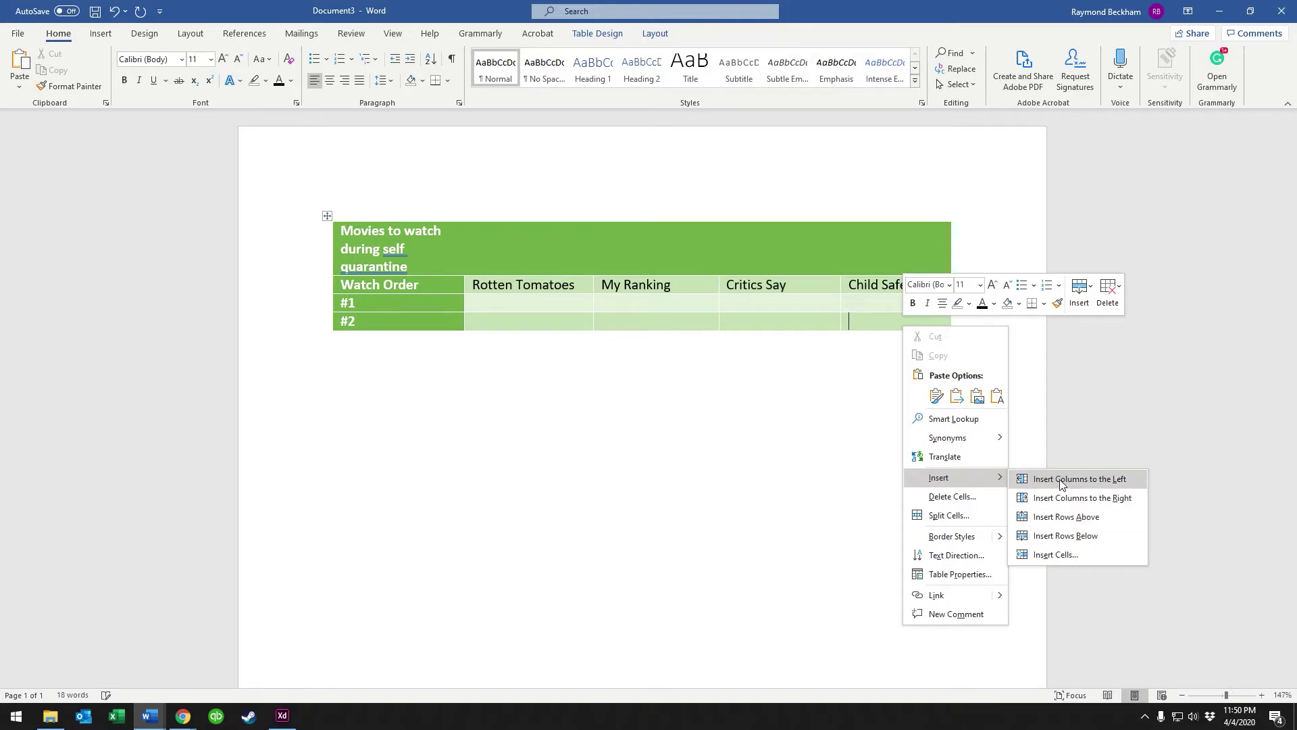
left_click(1064, 497)
left_click(722, 297)
left_click(483, 287)
key("Left")
key("Left")
key("Left")
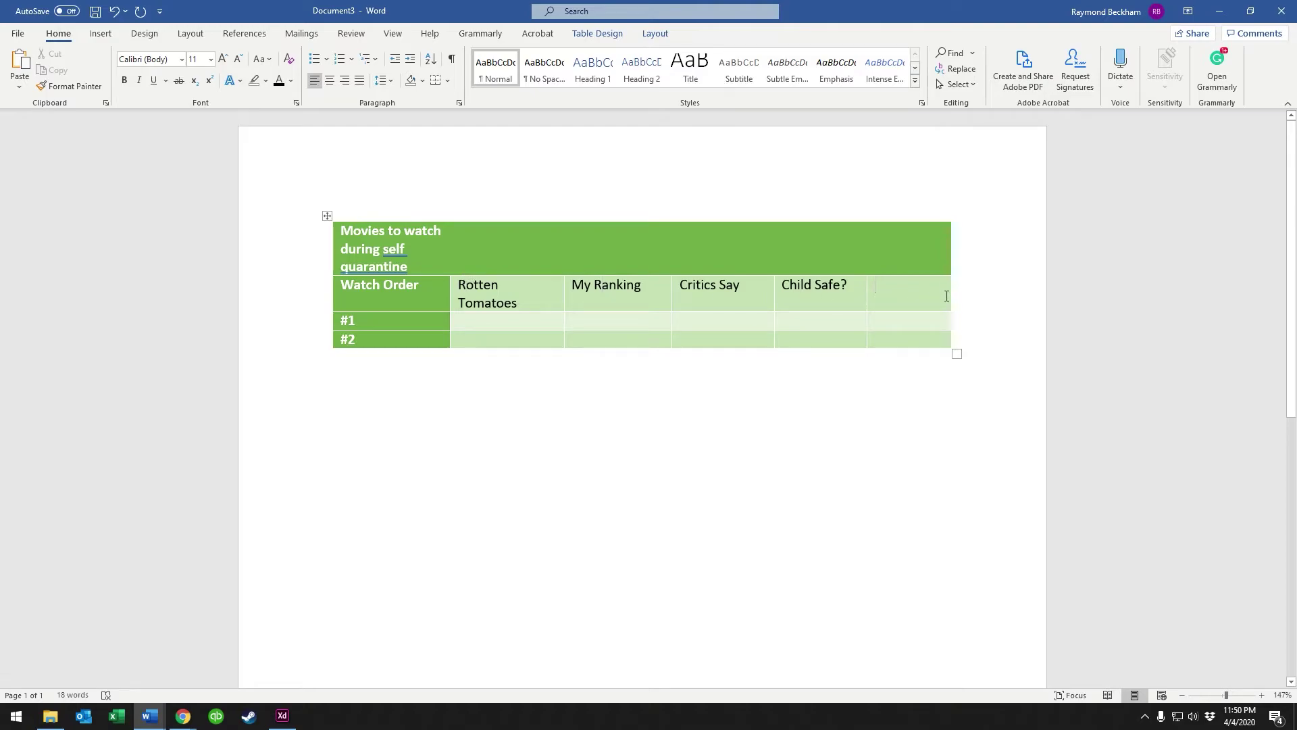
Copy the headings from Rotten Tomatoes through Child Safe? one column to the right, filling the new last column
left_click(502, 324)
left_click(829, 294)
left_click_drag(789, 292, 535, 300)
left_click(602, 290)
type("Rotten Tomatoes")
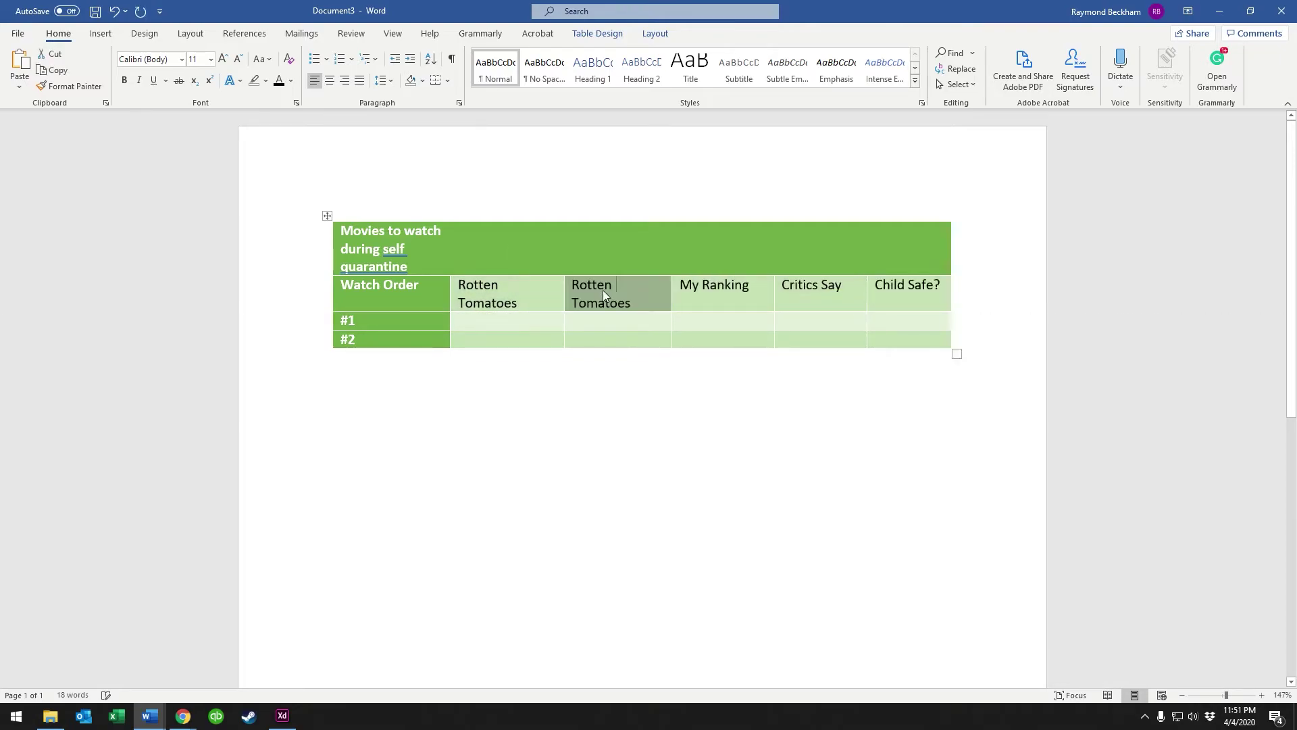
Replace the duplicate Rotten Tomatoes heading beside Watch Order with "Movie Name"
left_click(503, 287)
triple_click(531, 306)
key("BackSpace")
type("Movie Name")
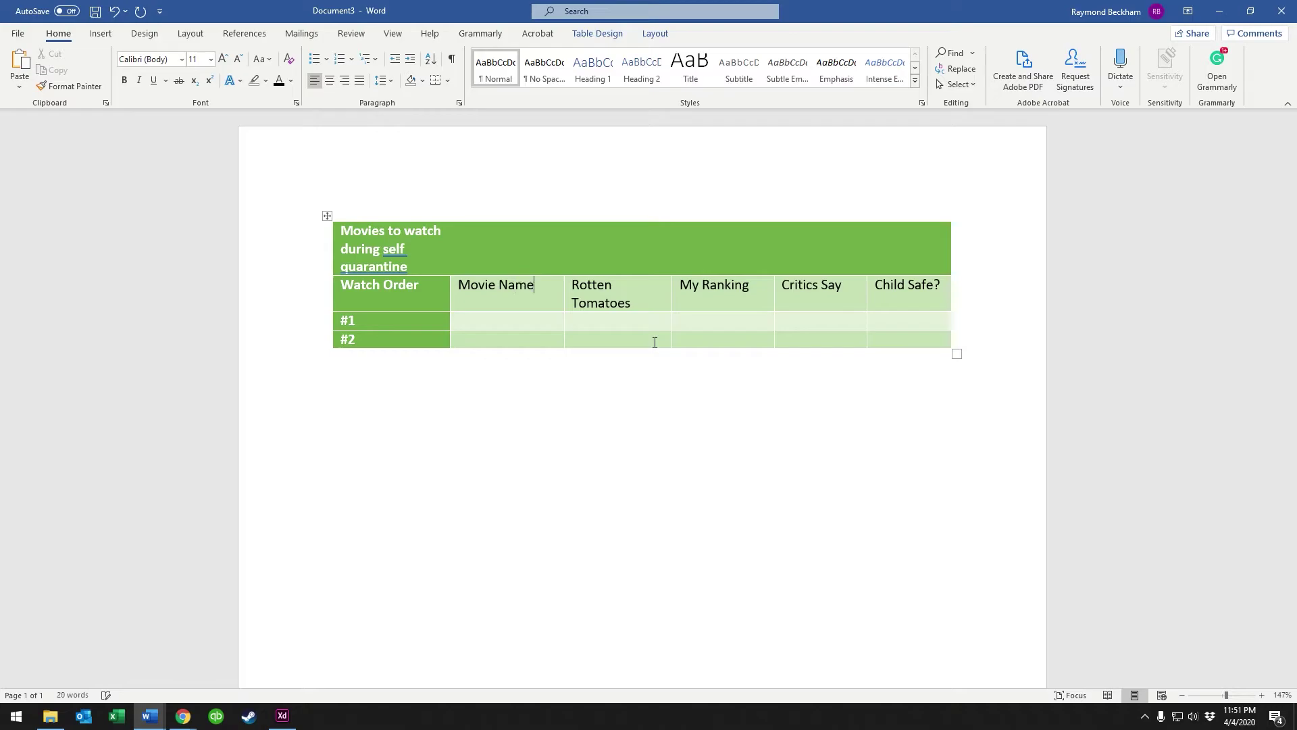
Widen the Rotten Tomatoes column so its heading fits on one line
left_click(669, 289)
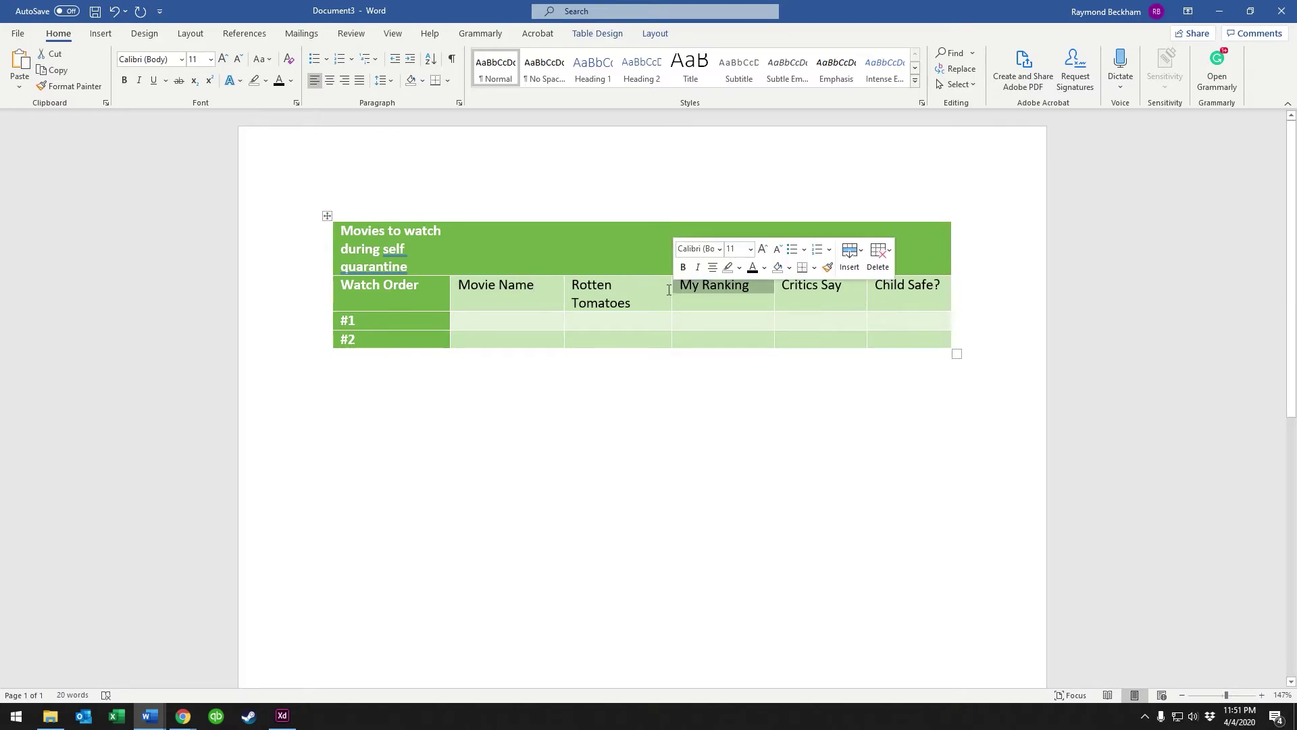
mouse_move(669, 289)
left_mouse_down()
mouse_move(686, 284)
mouse_move(690, 301)
left_mouse_up()
left_click(689, 411)
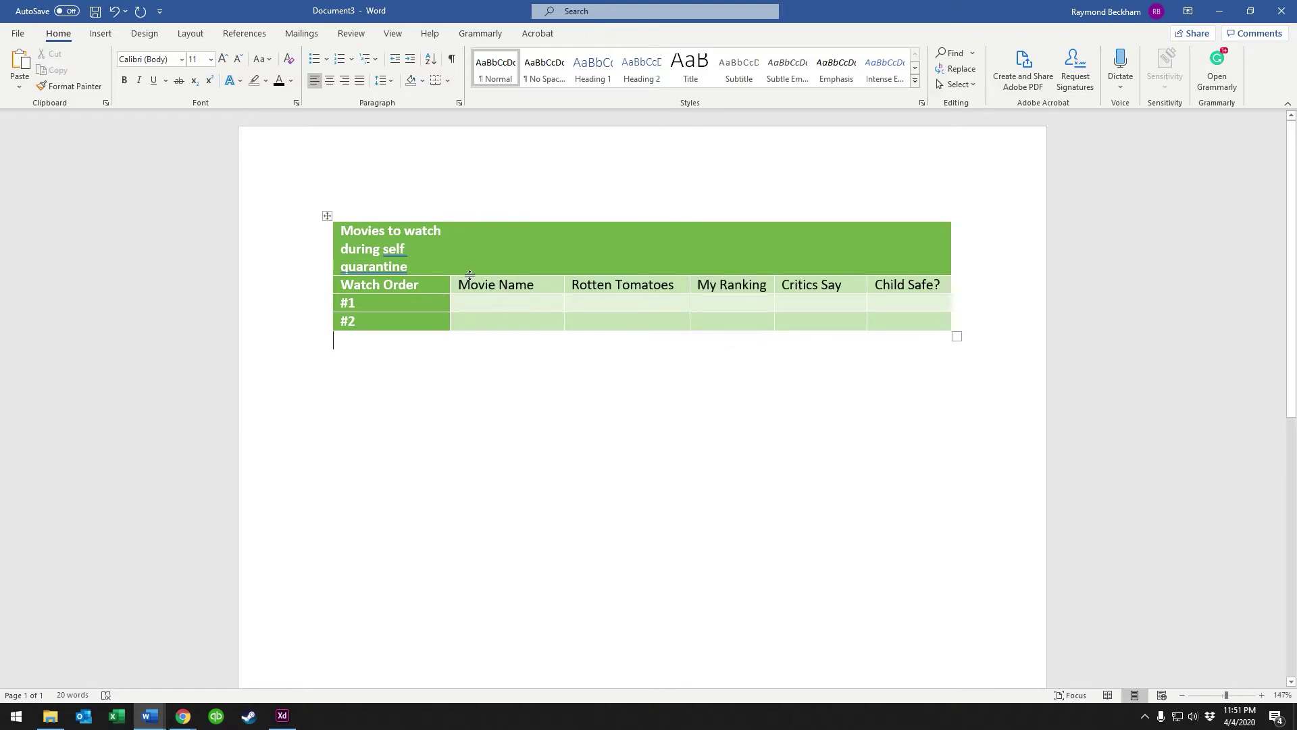
Merge all cells of the title row into one and apply the Emphasis style to the title
left_click(398, 232)
left_click_drag(408, 267, 341, 228)
left_click(648, 244)
left_click_drag(422, 245, 909, 238)
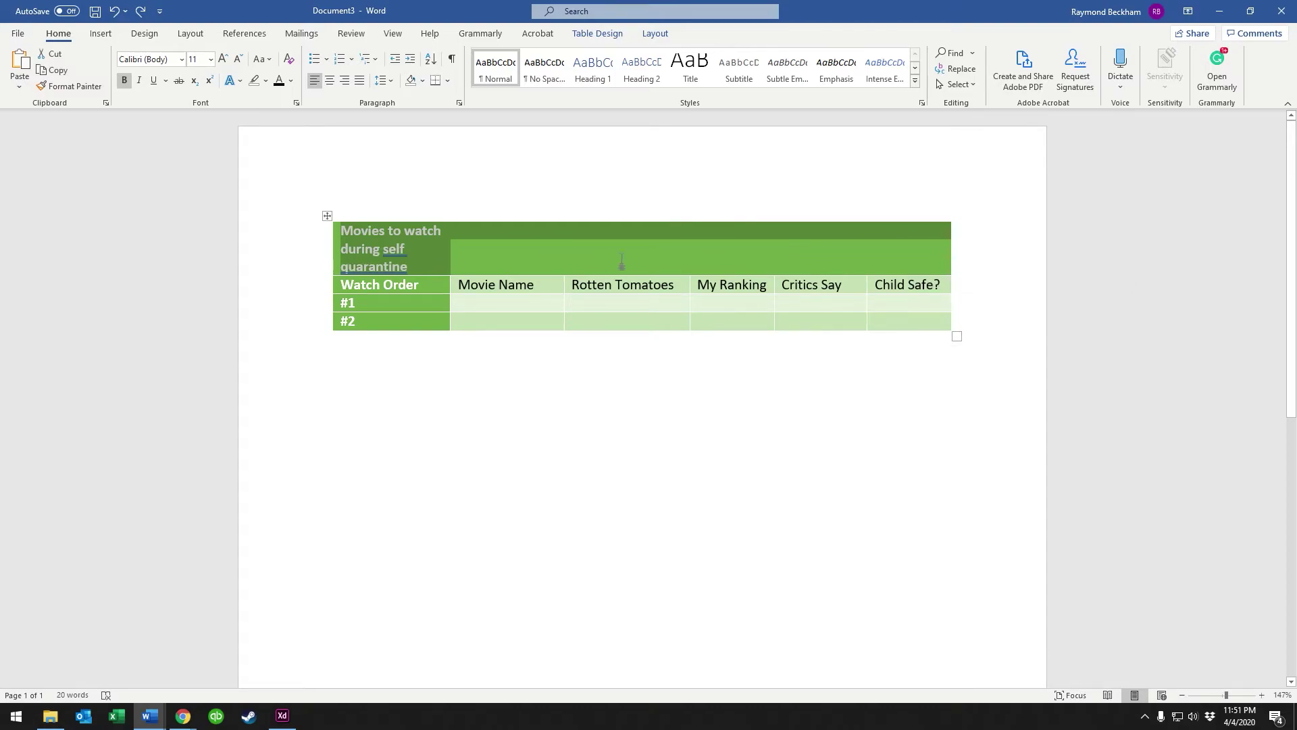
right_click(668, 232)
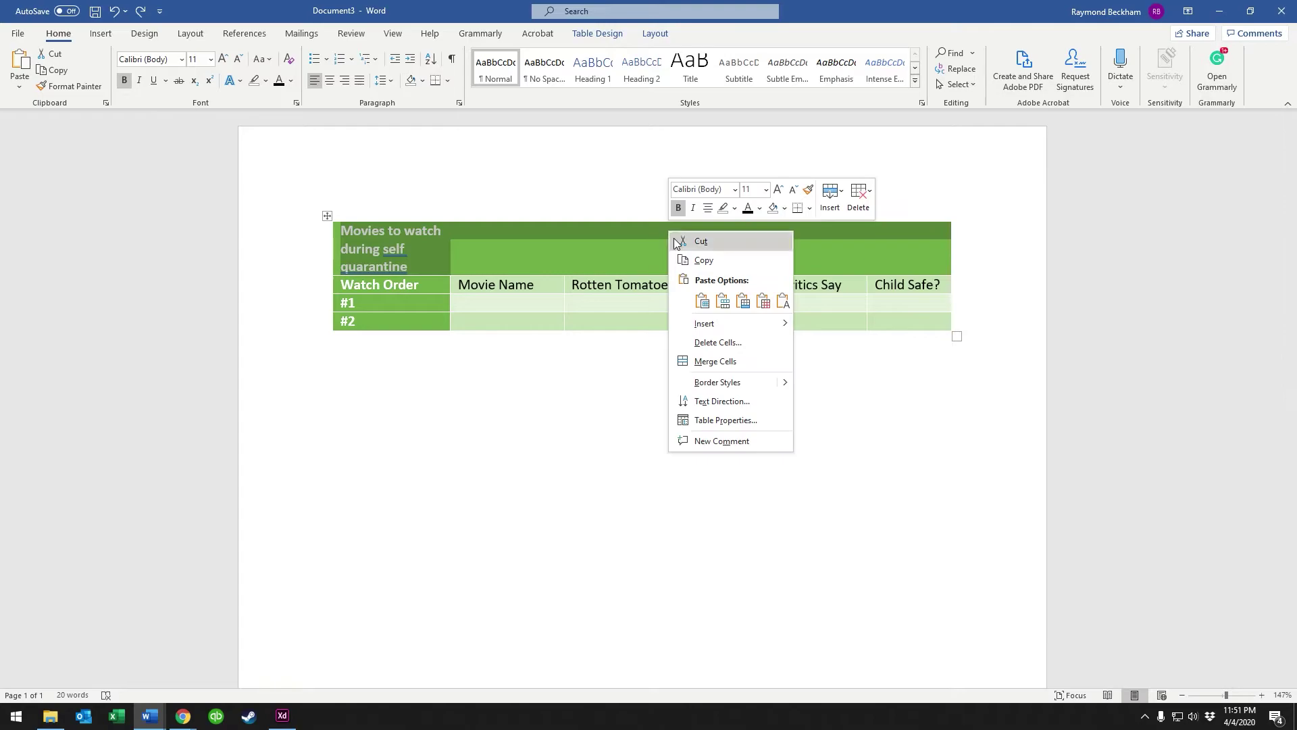
left_click(730, 364)
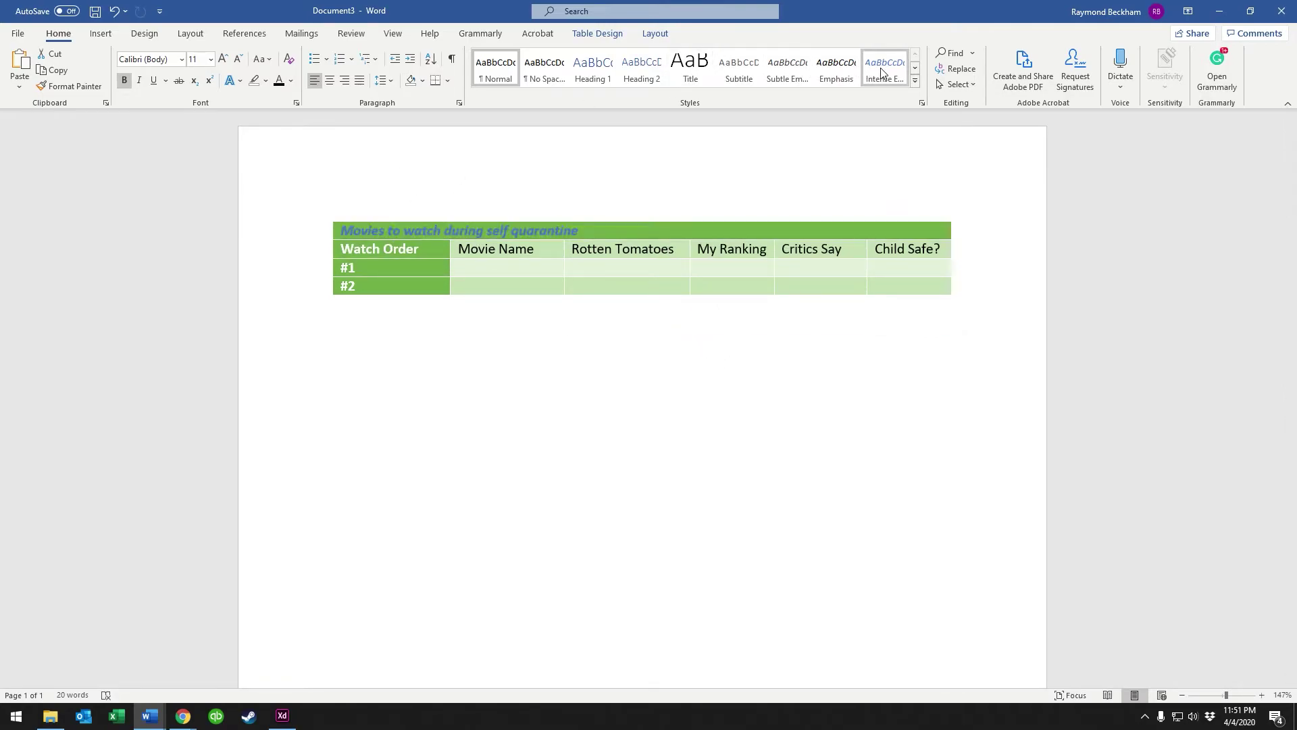
left_click(841, 71)
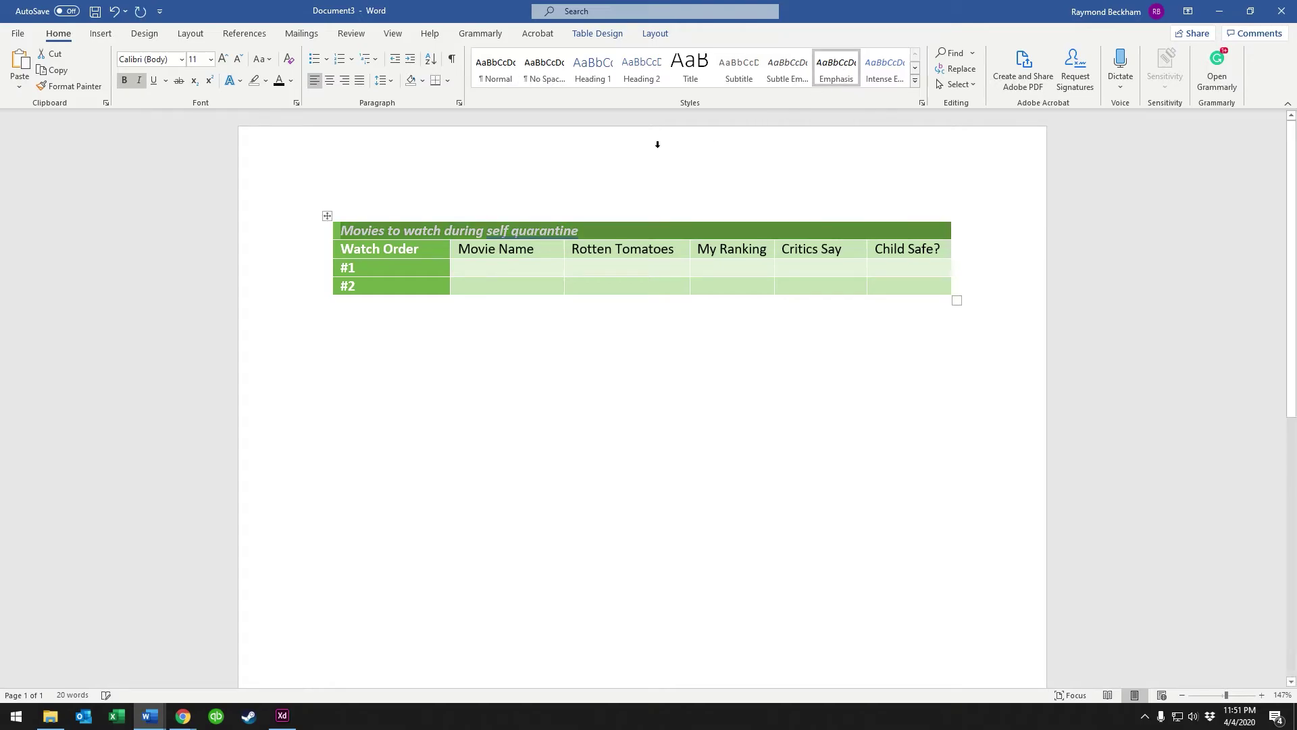
Format the title row text at size 14 in Bahnschrift SemiBold SemiConden and center it
left_click(223, 58)
left_click(223, 59)
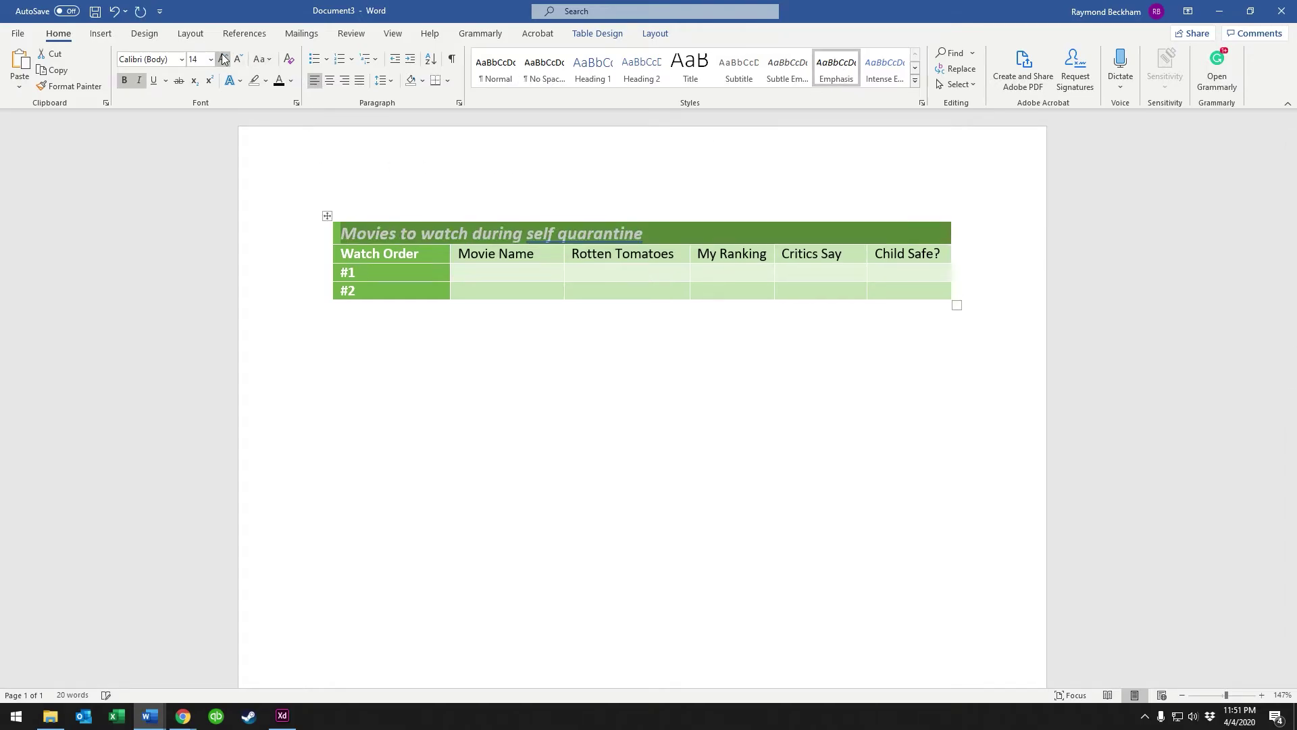
left_click(181, 59)
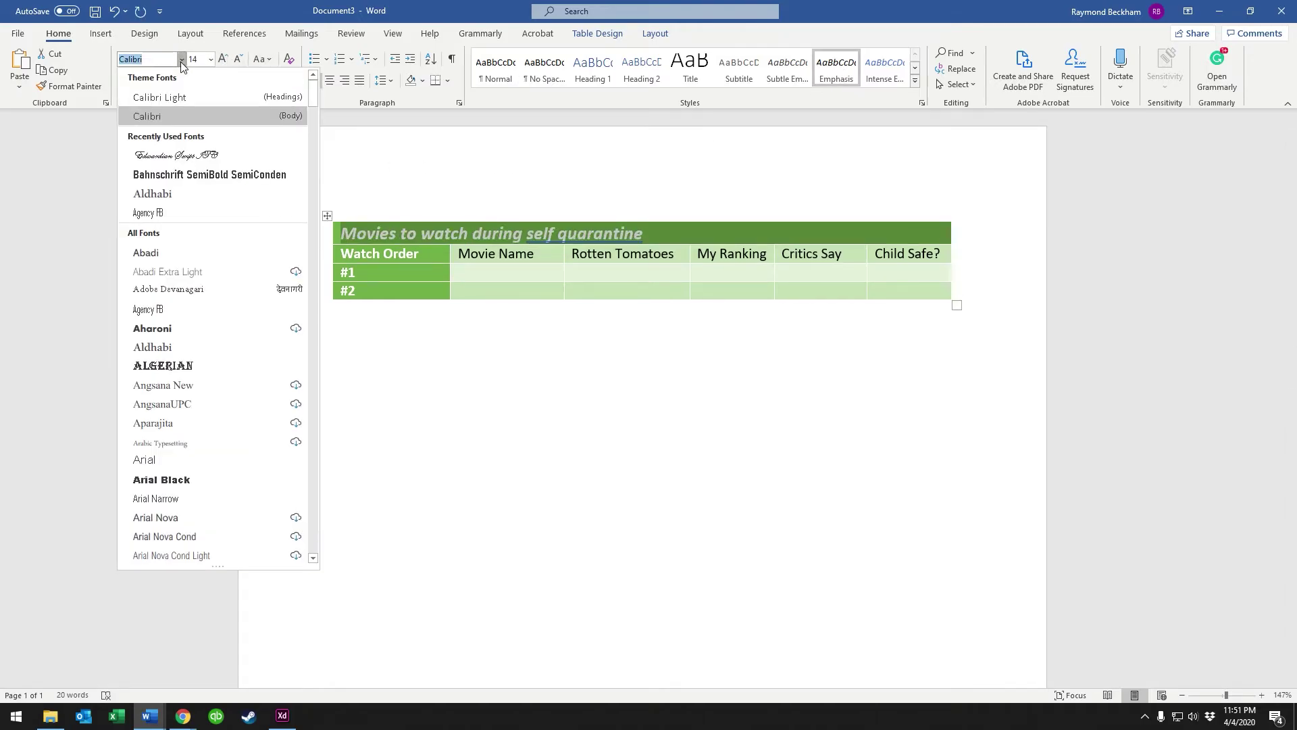
left_click(175, 171)
left_click(331, 82)
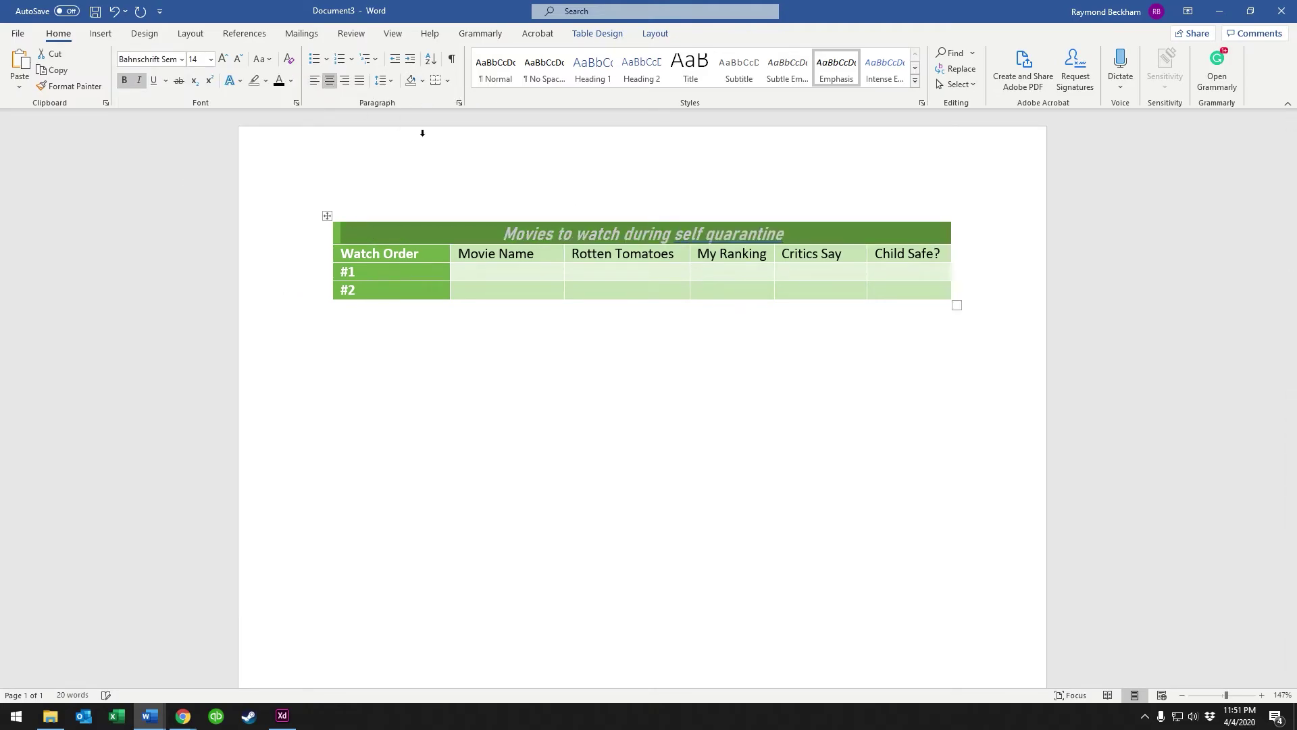
left_click(705, 358)
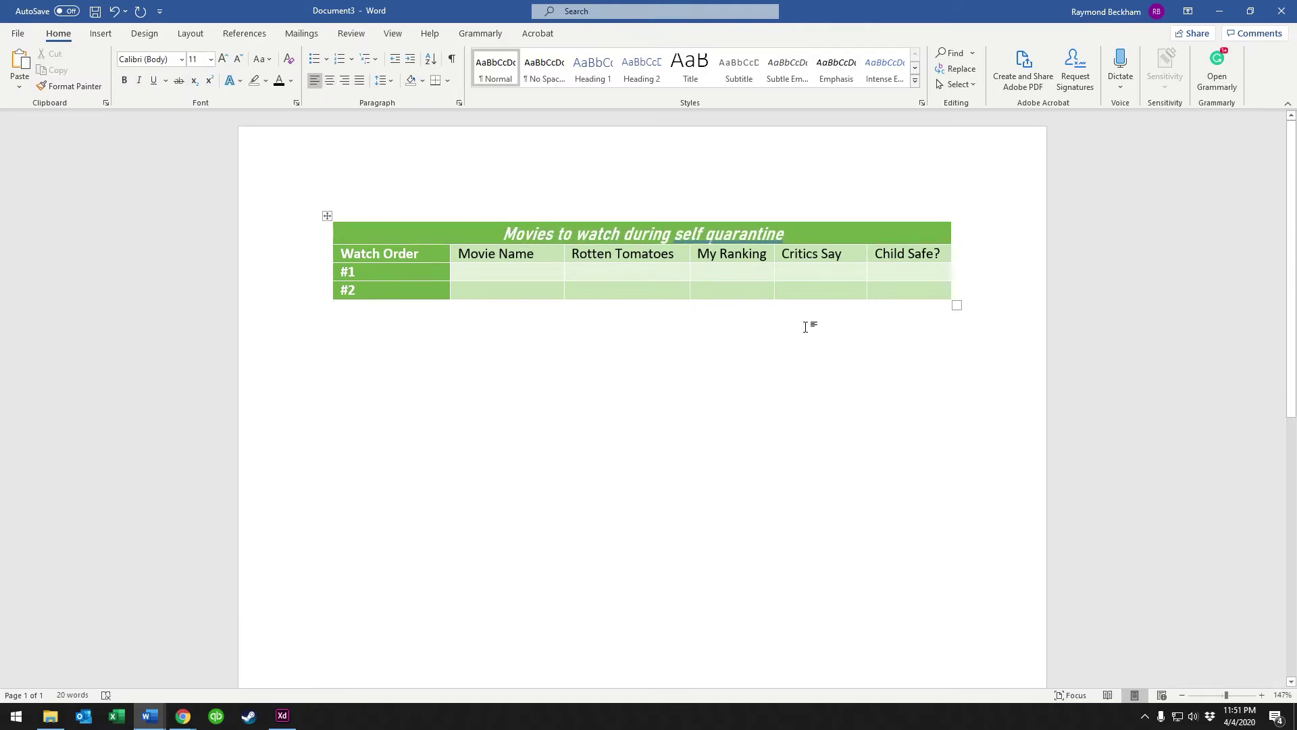
Add ".." to the end of the title and accept the grammar suggestion "self-quarantine"
left_click(811, 240)
type("..")
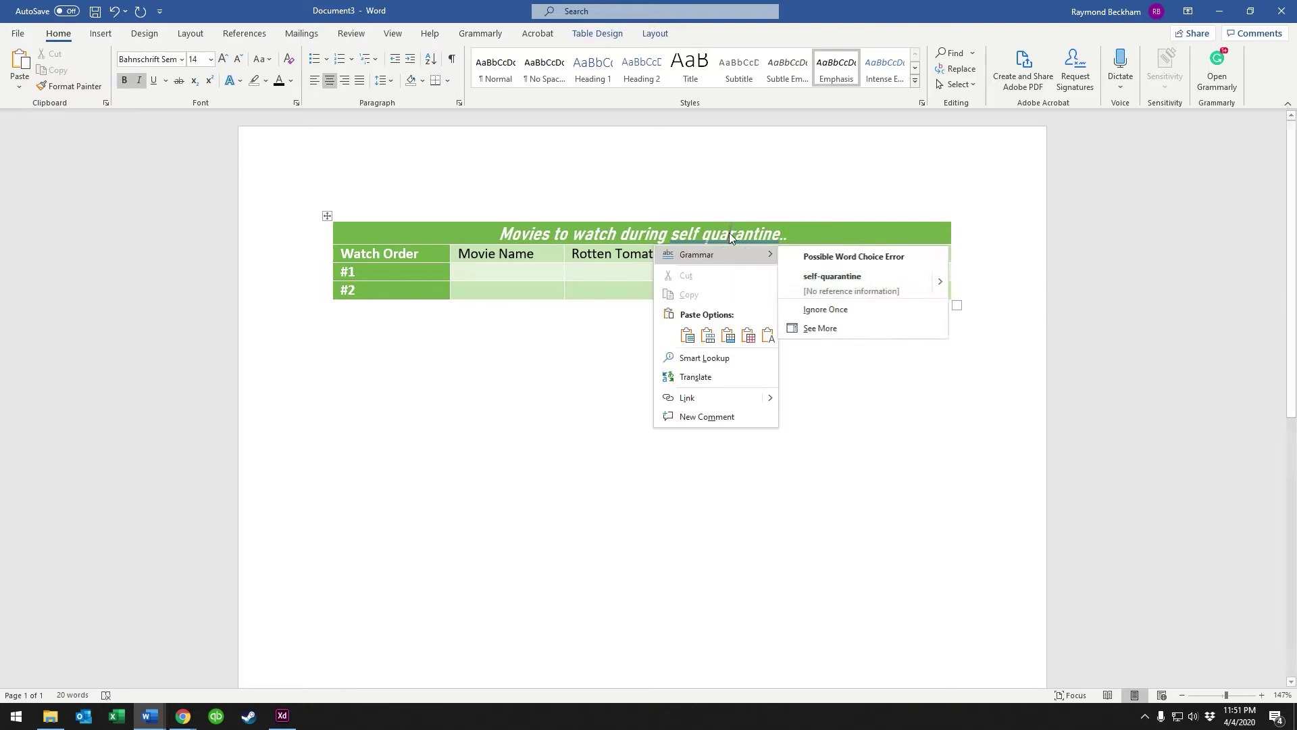
left_click(837, 280)
left_click(572, 312)
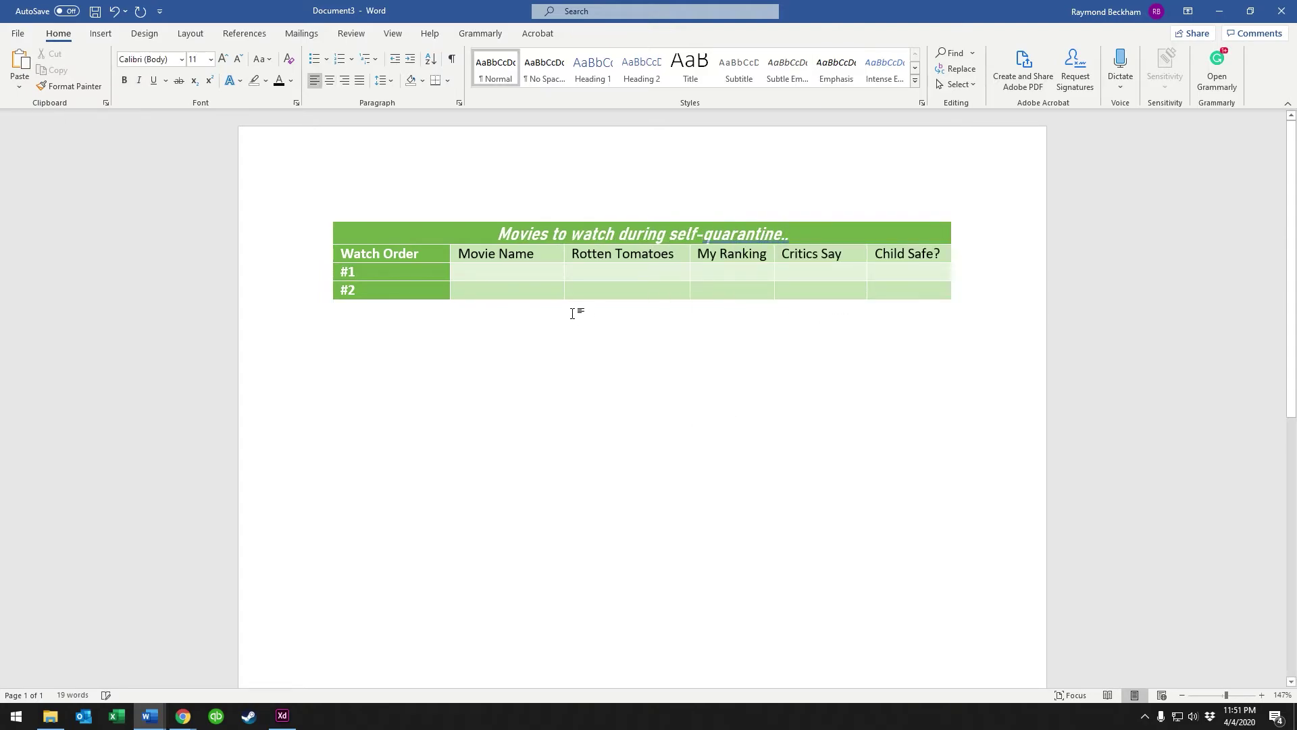
Enter "Braveheart" as the movie name for #1 and "Brick" for #2
left_click(517, 271)
type("Braveheart")
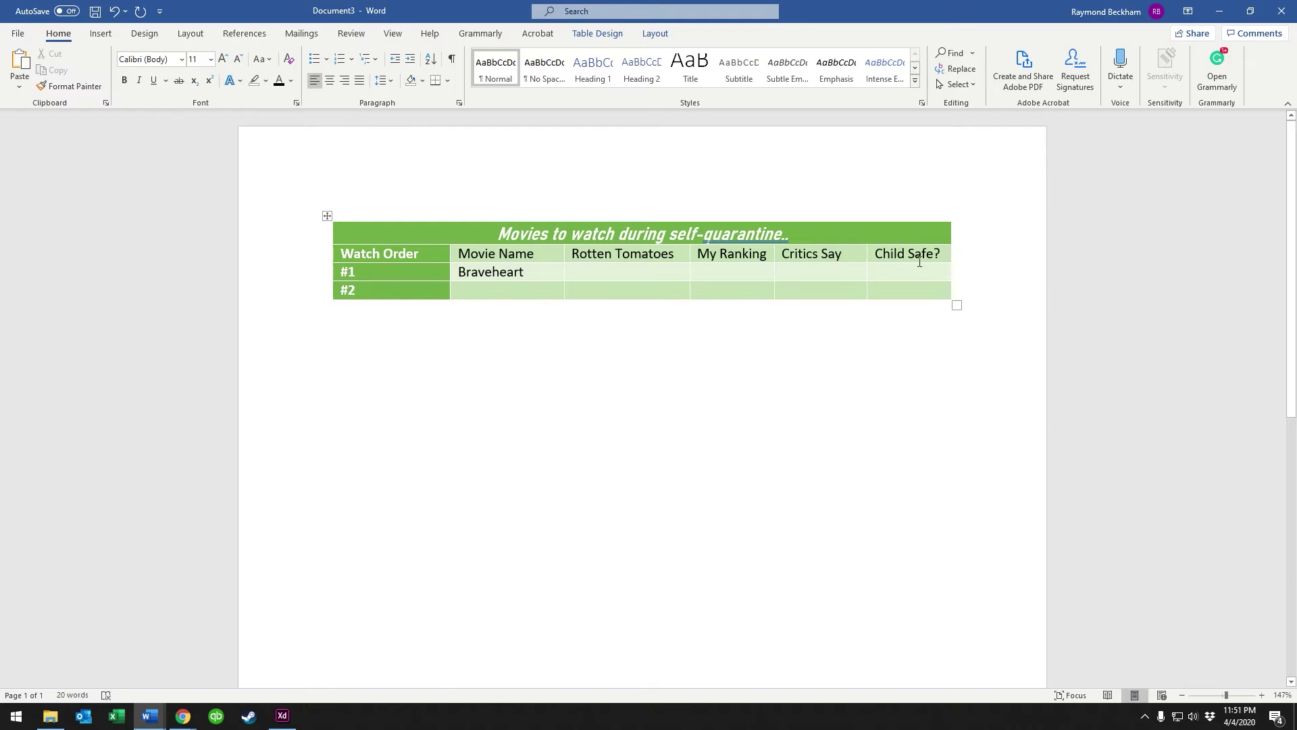
left_click_drag(905, 284, 504, 233)
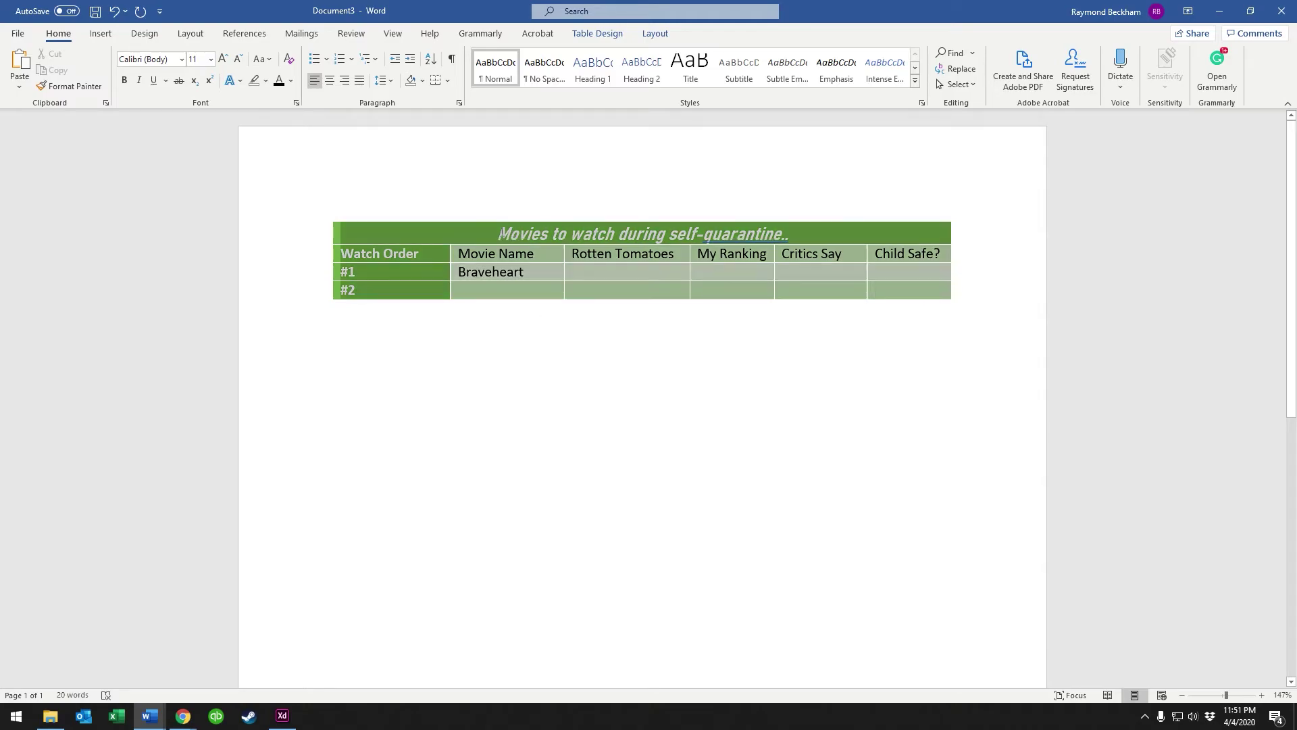
left_click(474, 291)
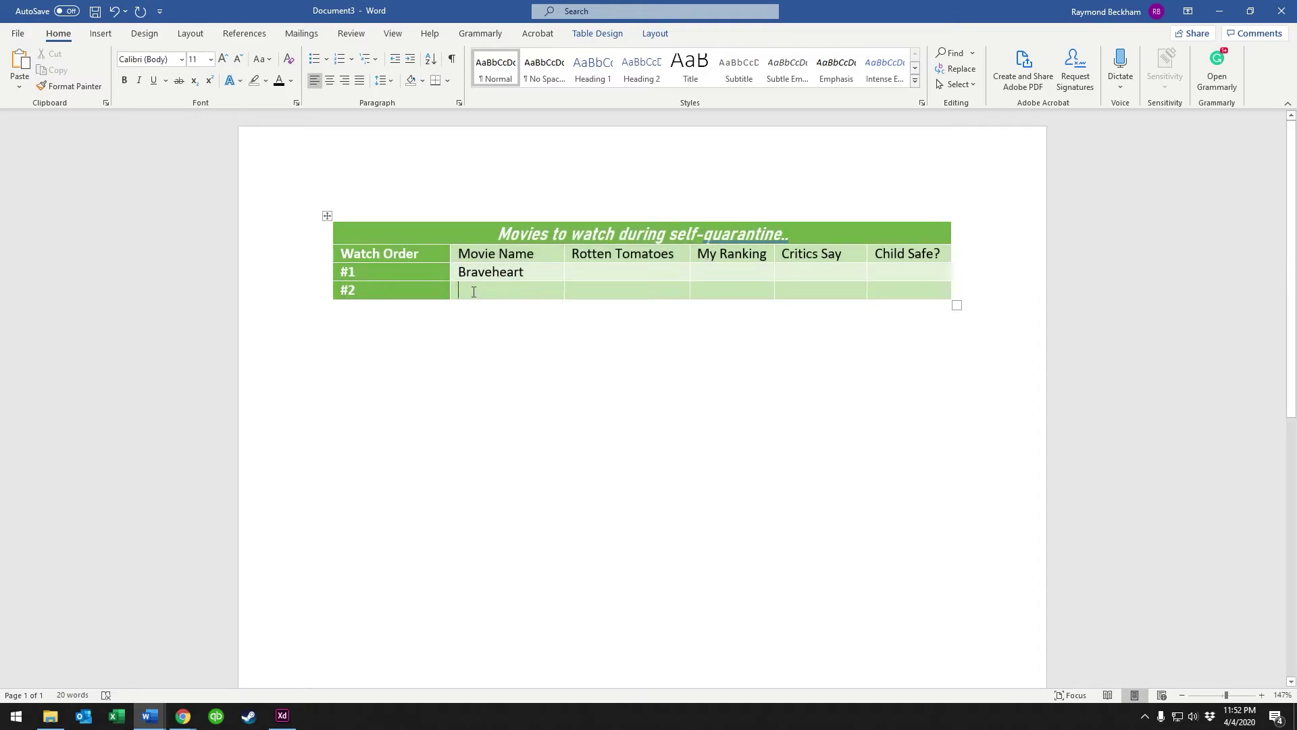
type("Brick")
Add the lines "Keep typing" and "And keep typing" below Brick in the same cell
key("Return")
left_click(402, 308)
left_click(493, 312)
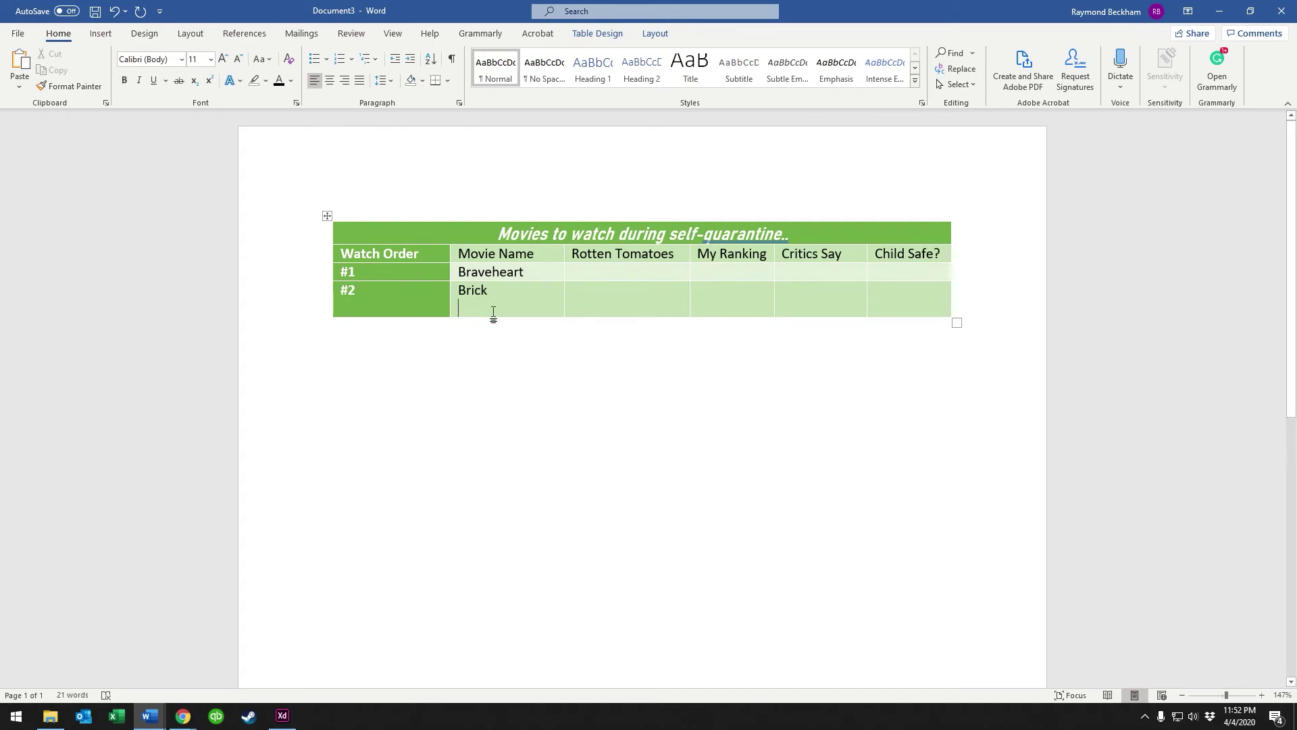
key("Return")
key("BackSpace")
type("Keep typingAnd keep tyiong")
key("BackSpace")
key("BackSpace")
key("BackSpace")
type("ng")
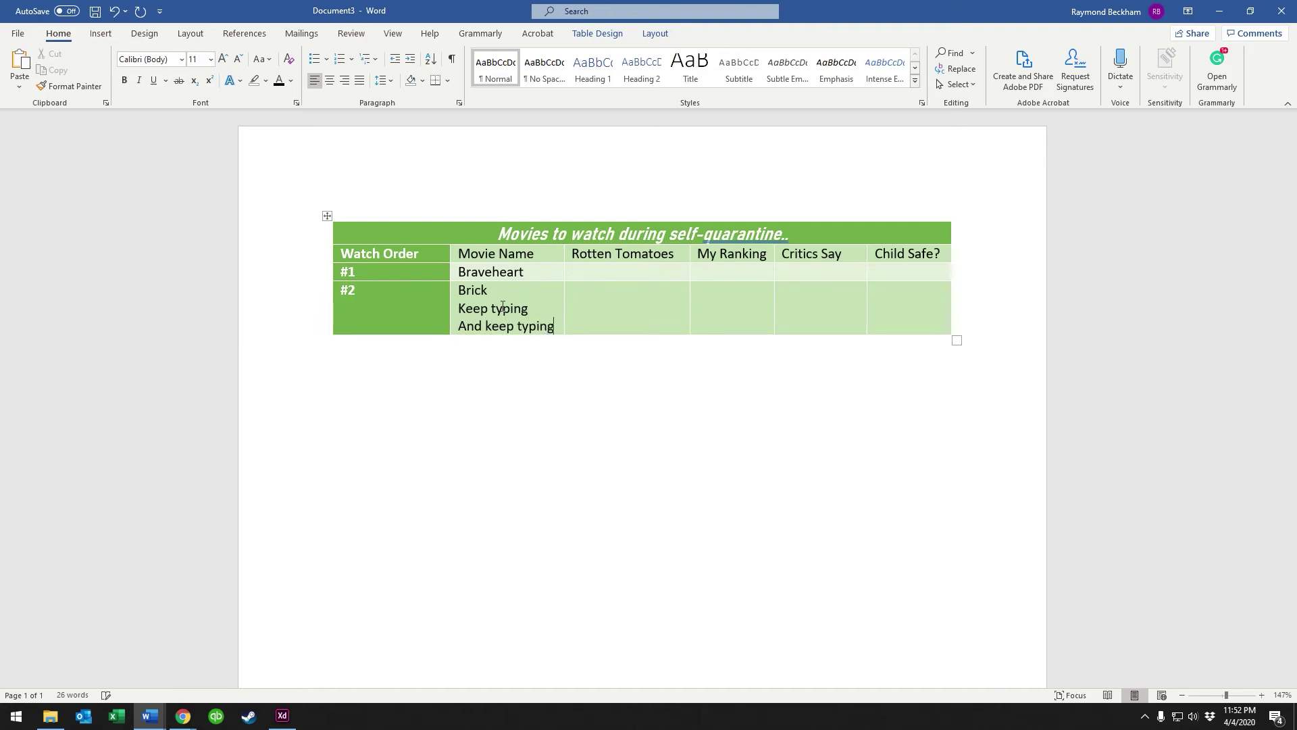
Delete the extra lines below Brick so the cell holds only the movie name
key("Return")
key("BackSpace")
key("BackSpace")
key("BackSpace")
key("BackSpace")
key("BackSpace")
key("BackSpace")
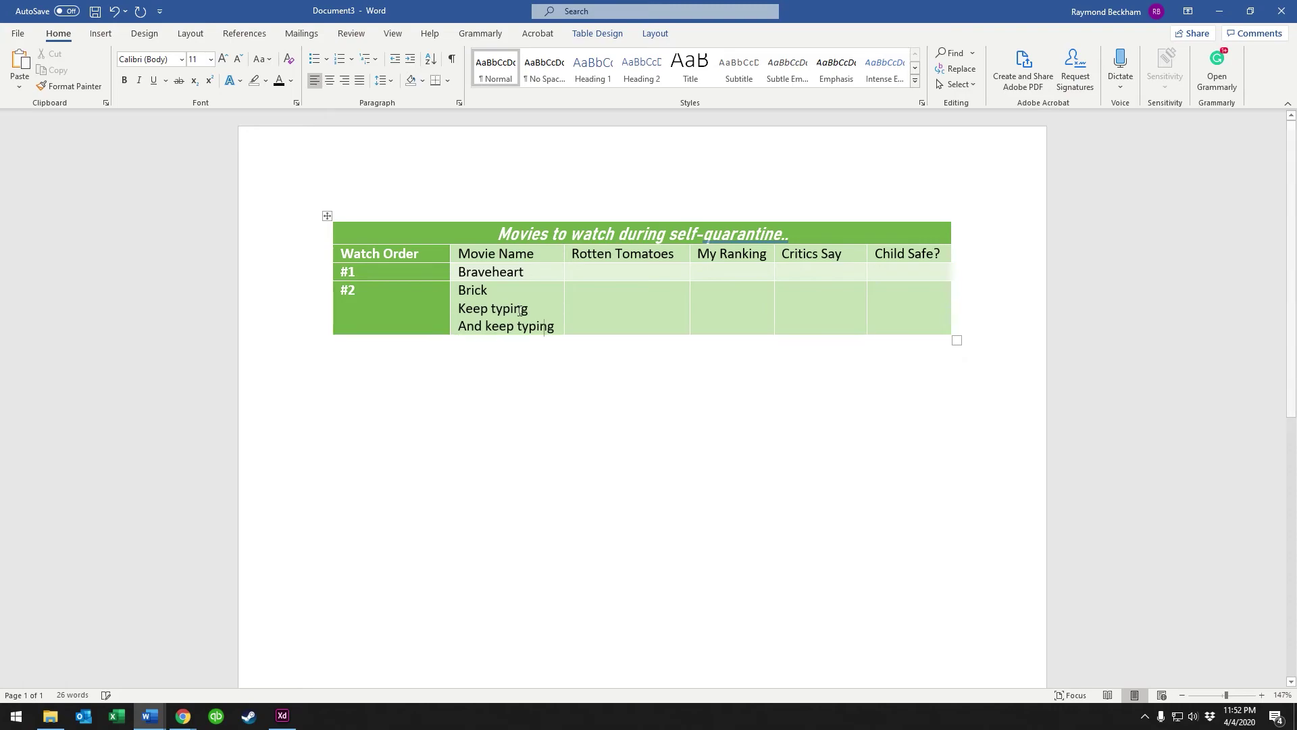
key("BackSpace")
key("BackSpace")
key("BackSpace")
key("BackSpace")
left_click_drag(495, 320, 458, 308)
left_click(476, 310)
key("Delete")
key("Delete")
key("Delete")
key("Delete")
key("Delete")
key("Delete")
key("Delete")
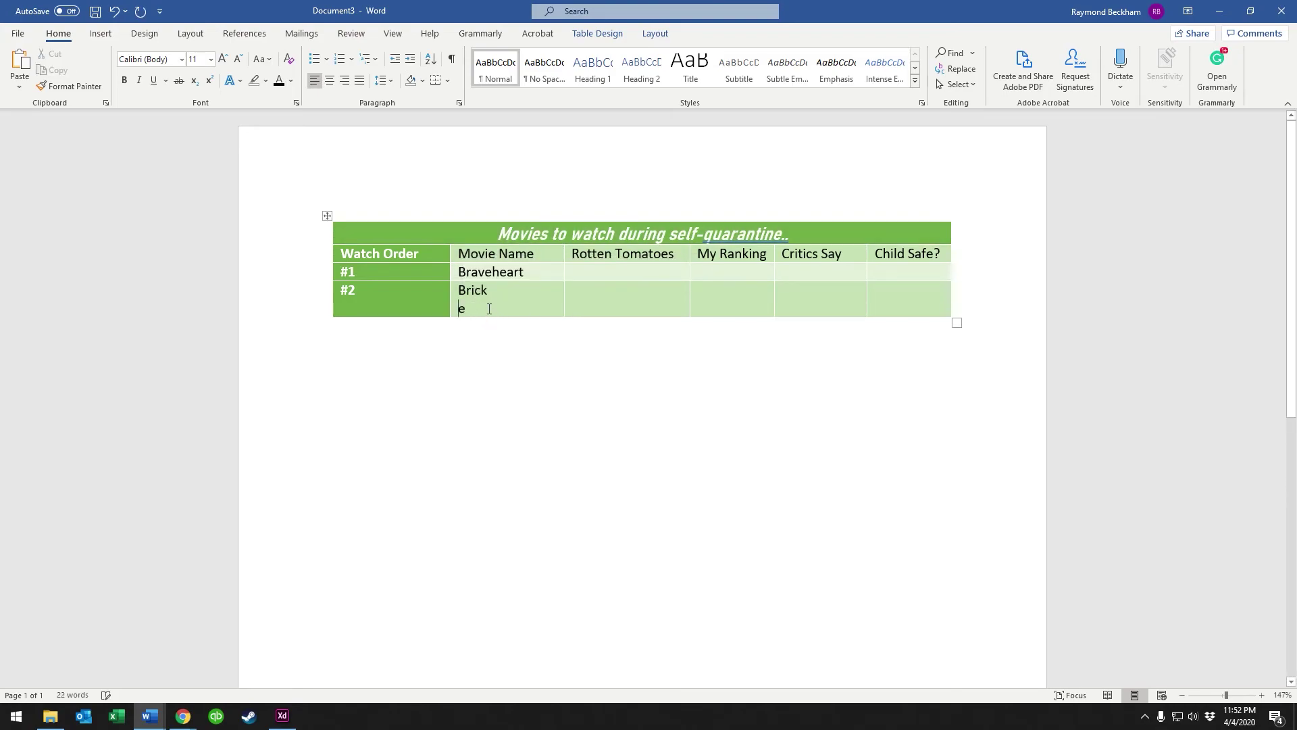
key("Delete")
key("BackSpace")
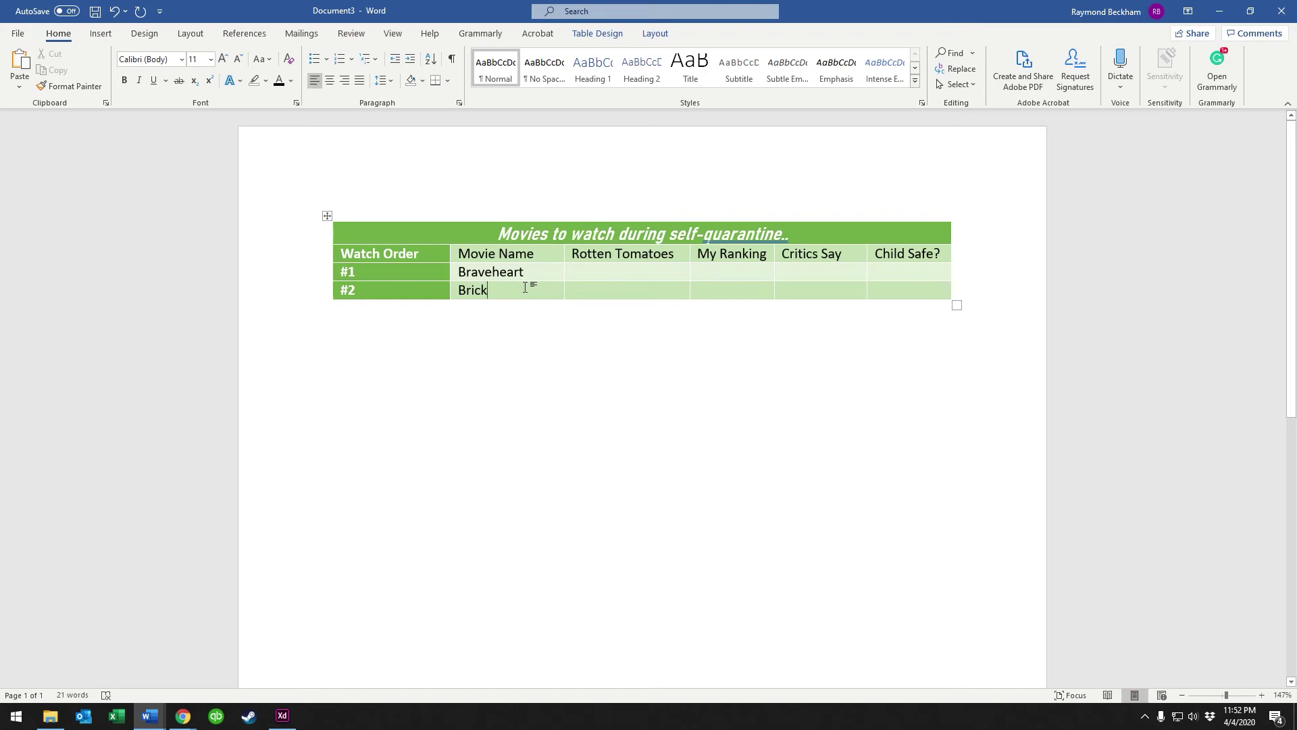
Insert two empty rows below the #2 row and enter "Split Shift" as the movie name in the first one
right_click(525, 287)
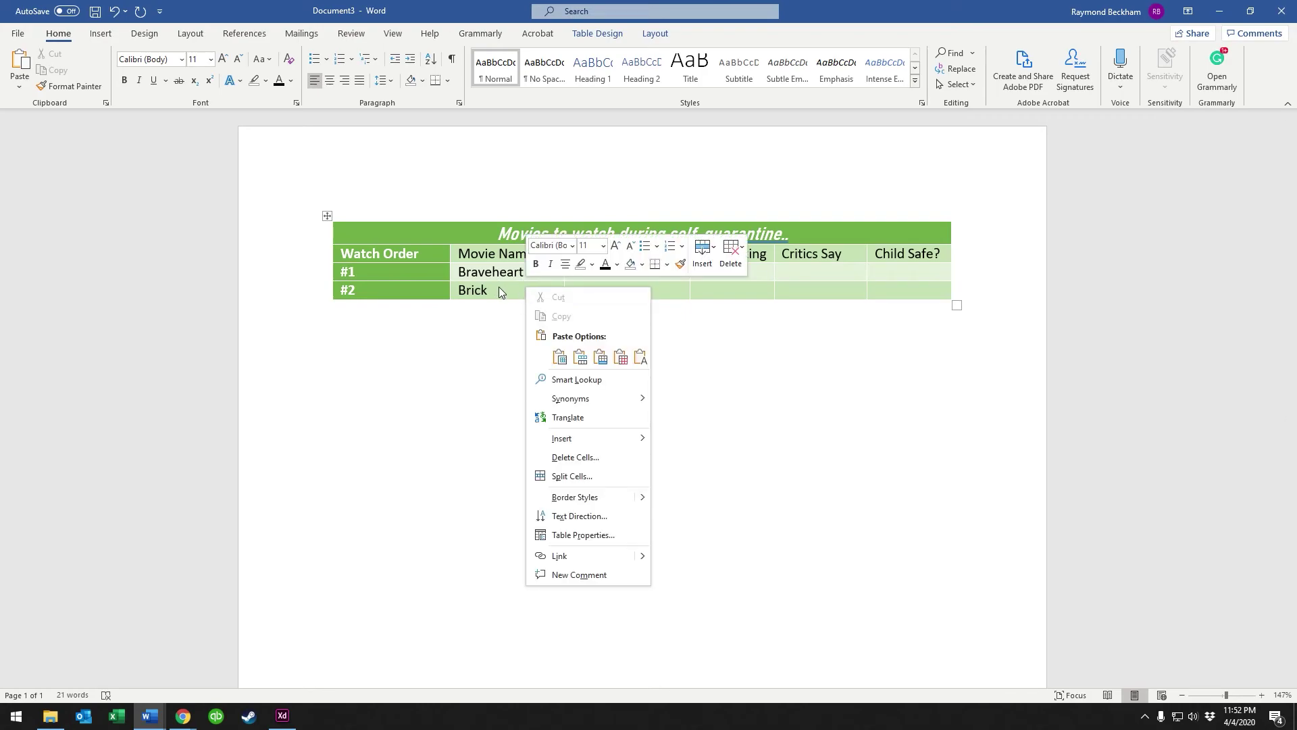
left_click(502, 290)
right_click(507, 291)
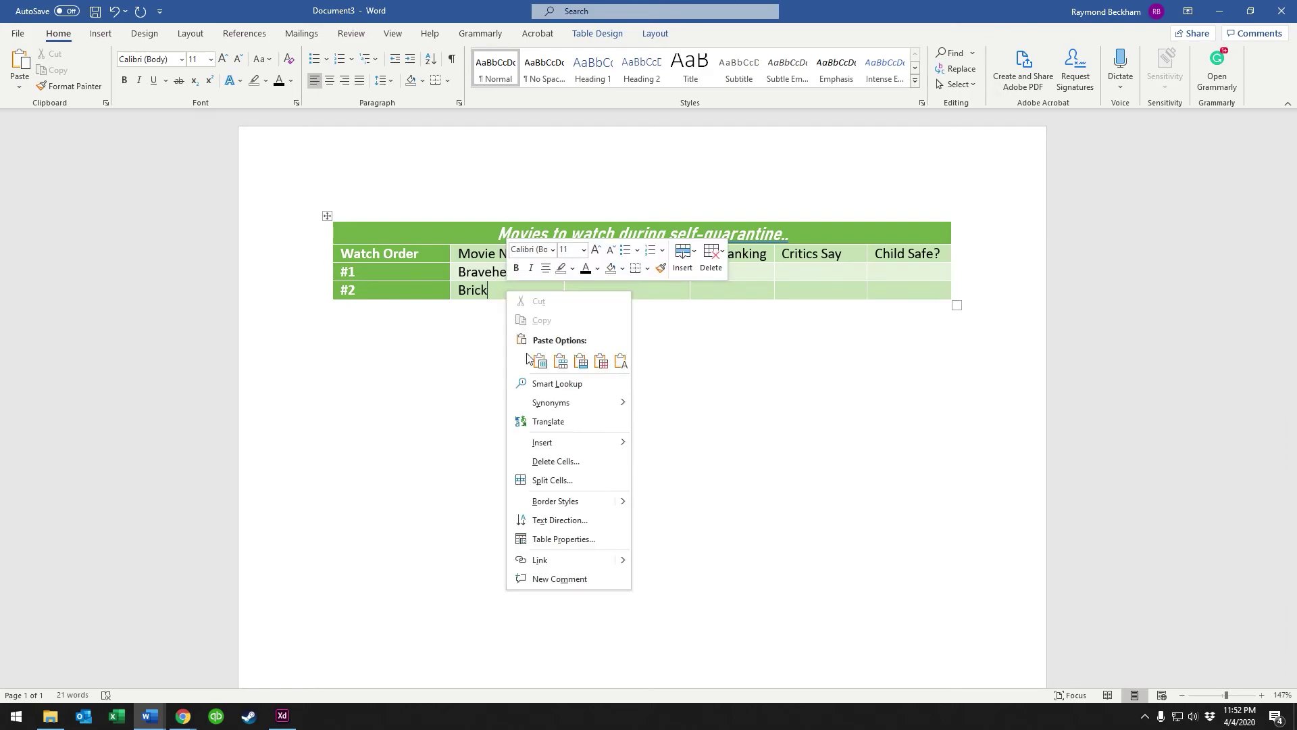
mouse_move(566, 446)
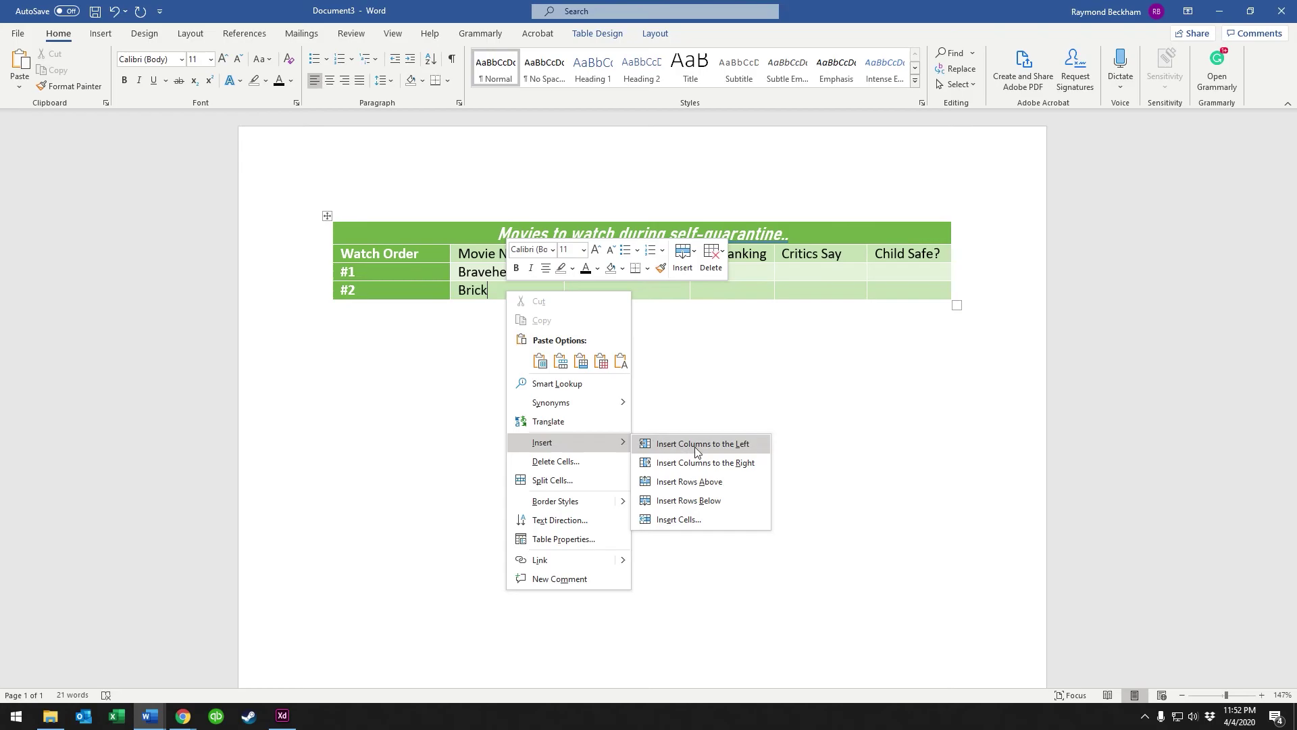
left_click(709, 501)
right_click(510, 312)
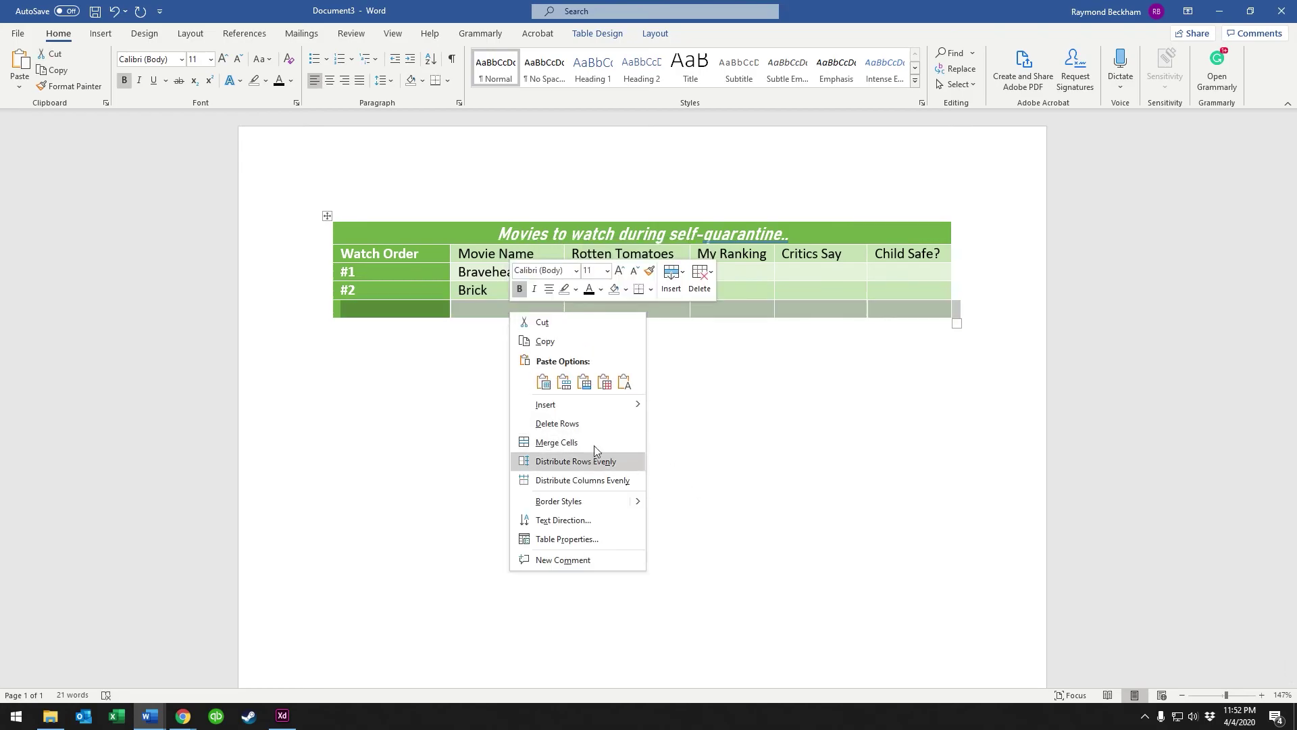
mouse_move(581, 403)
left_click(719, 473)
left_click(593, 386)
left_click(486, 308)
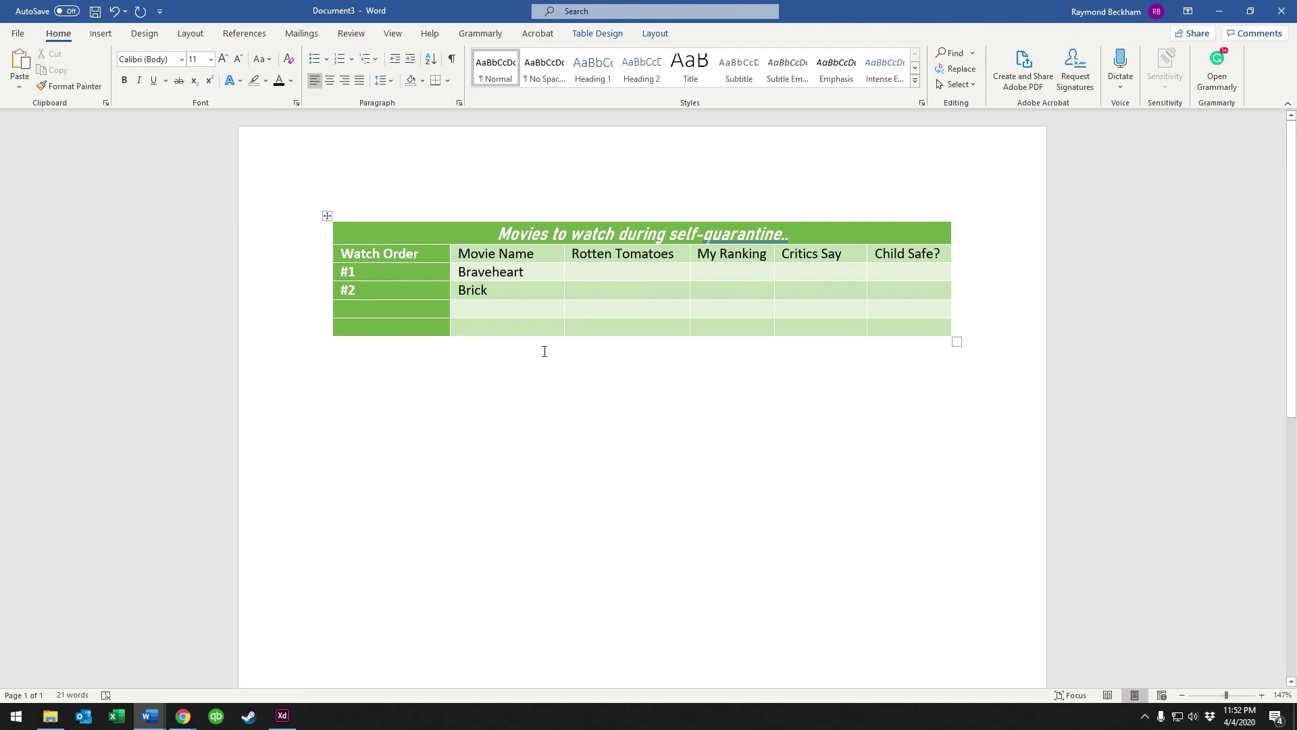
type("Split Shift")
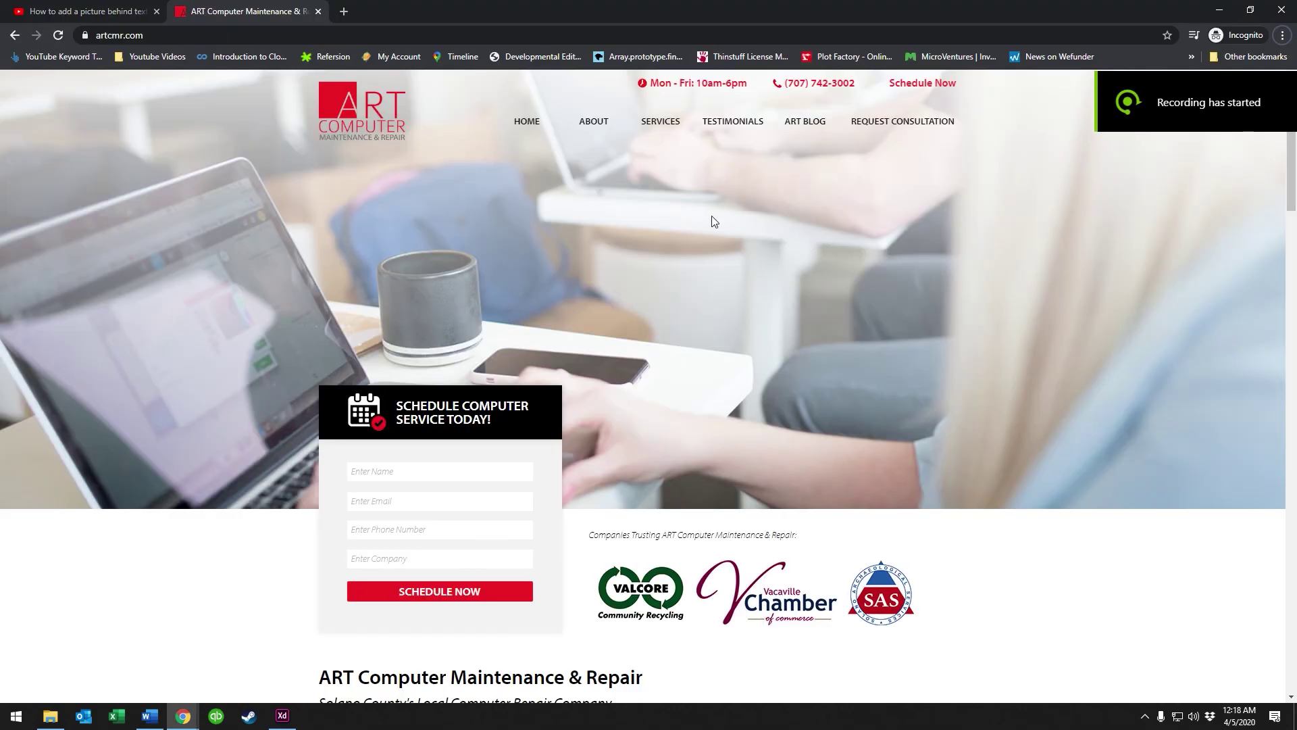
In Chrome, look through the ART Computer home page and switch to the YouTube video about adding a picture behind text in Word
scroll(633, 188, "down", 2)
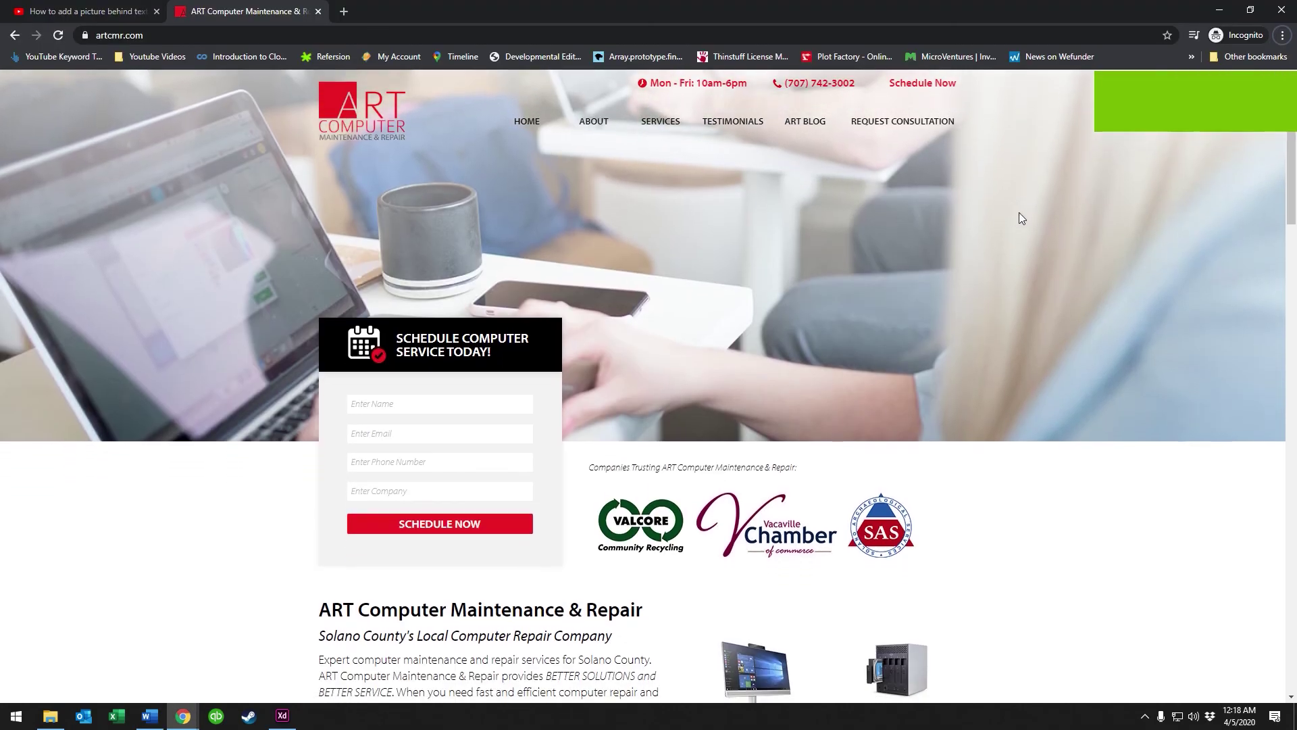
scroll(897, 225, "down", 6)
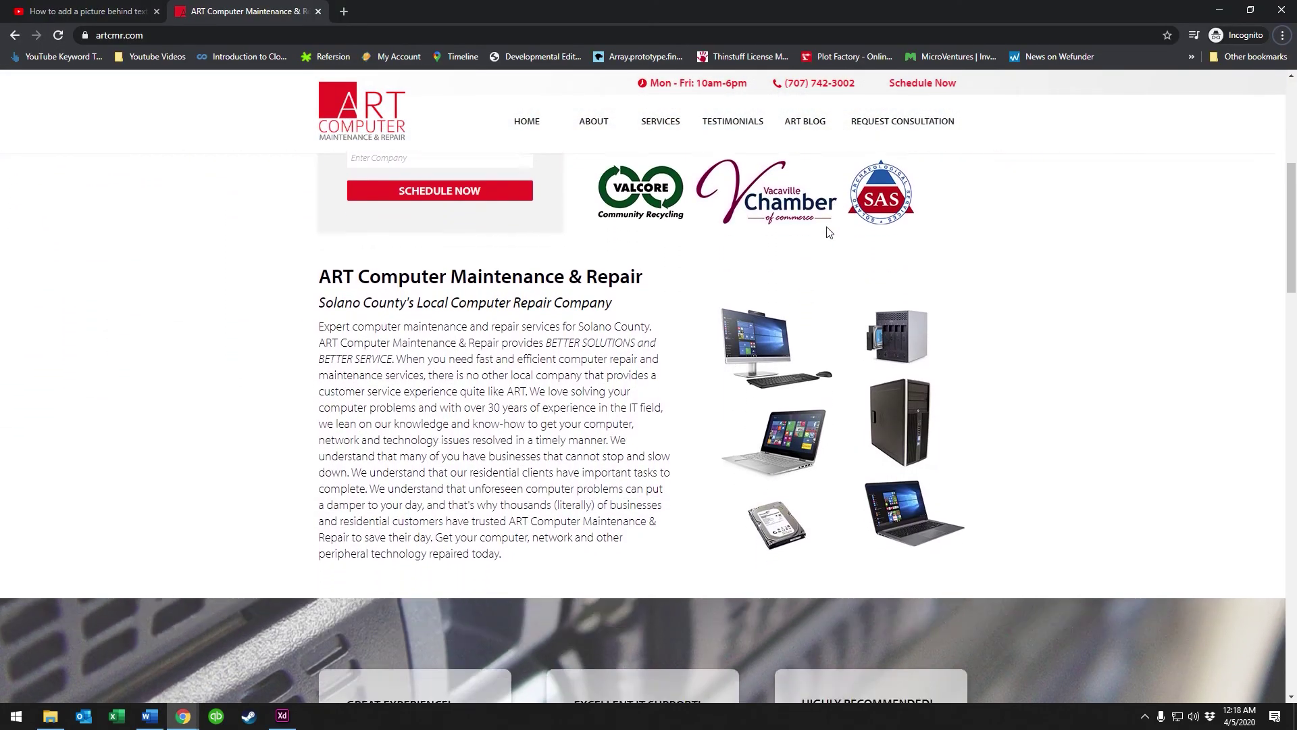
scroll(814, 228, "down", 3)
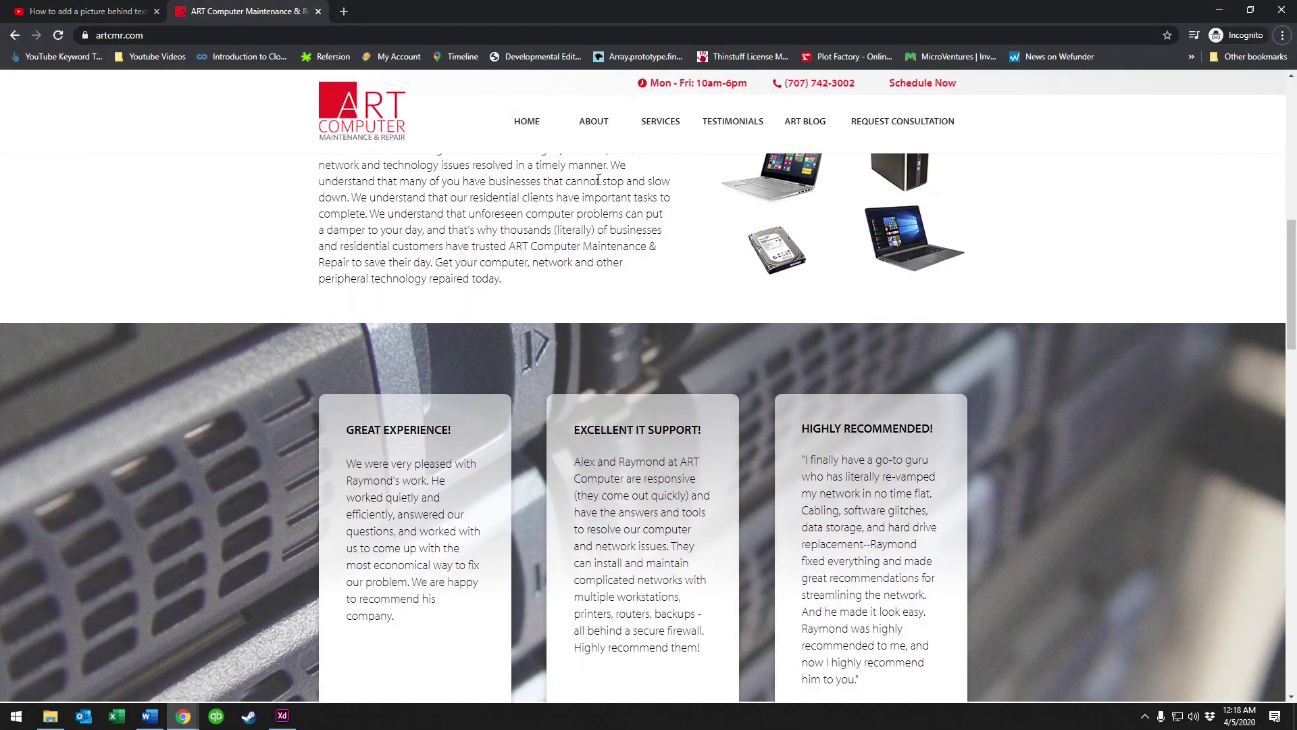
left_click(109, 12)
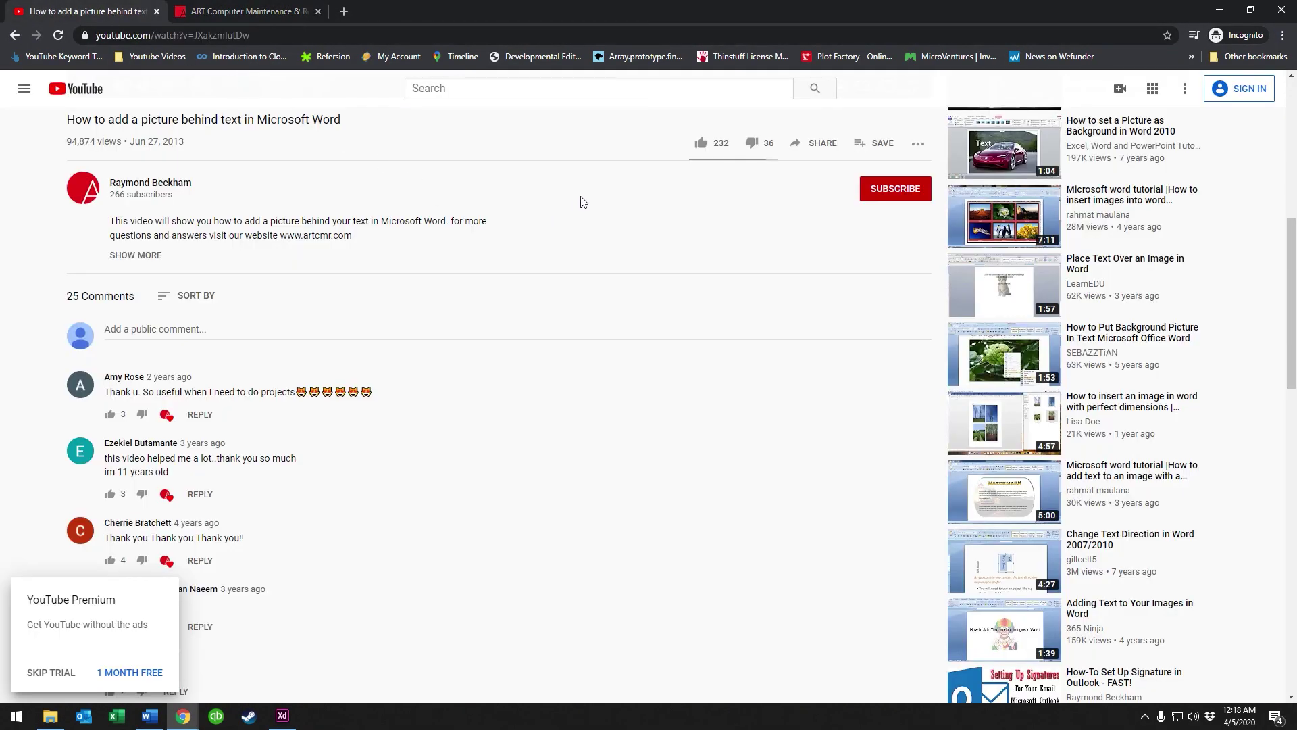